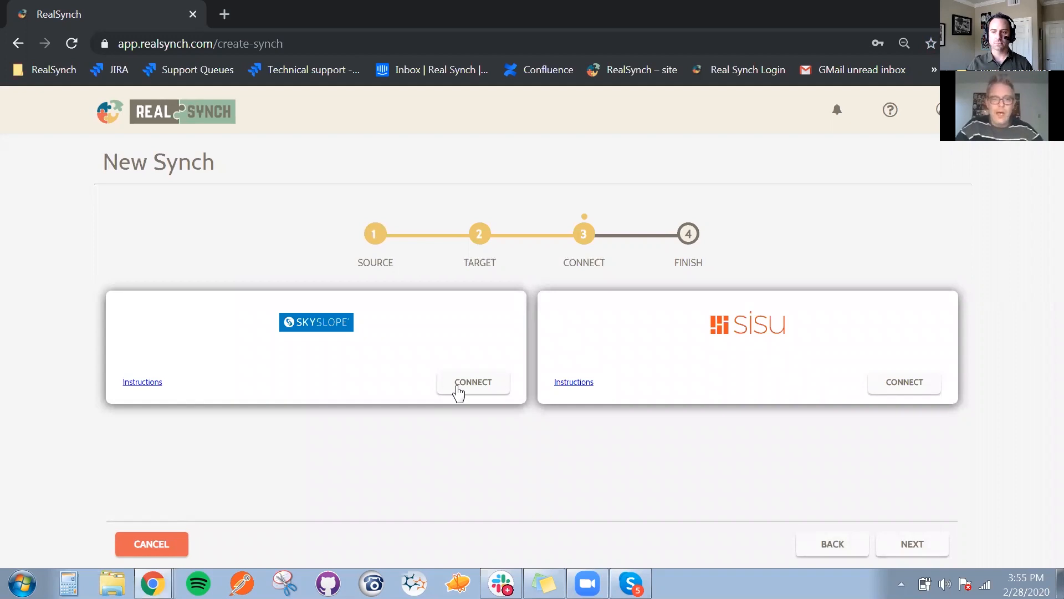
Open the SkySlope source credentials form and look up the access key on the integrations page of the SkySlope account
click(458, 387)
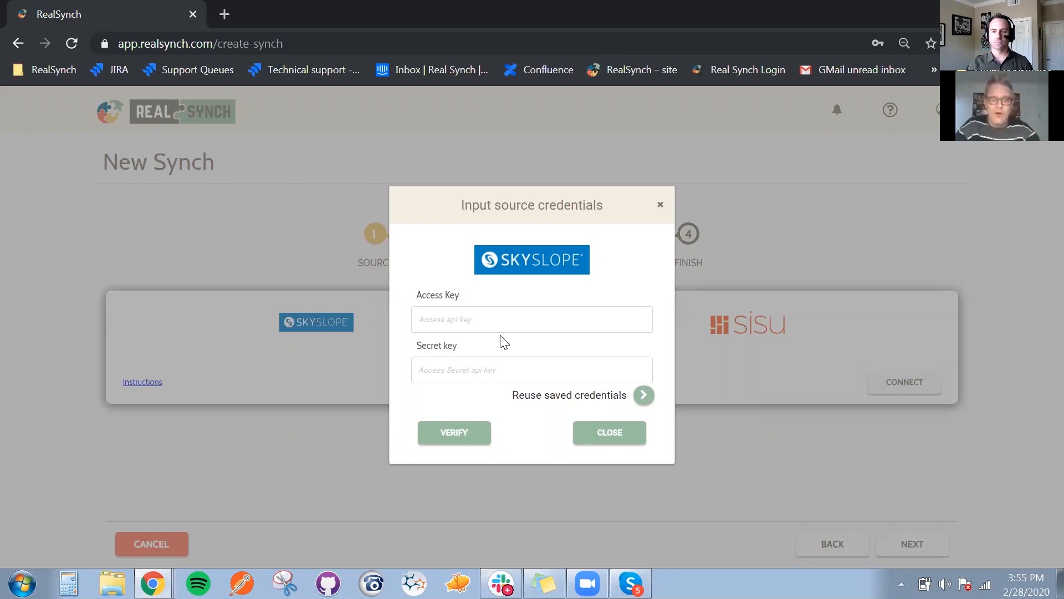
key(alt+Tab)
key(alt+Tab)
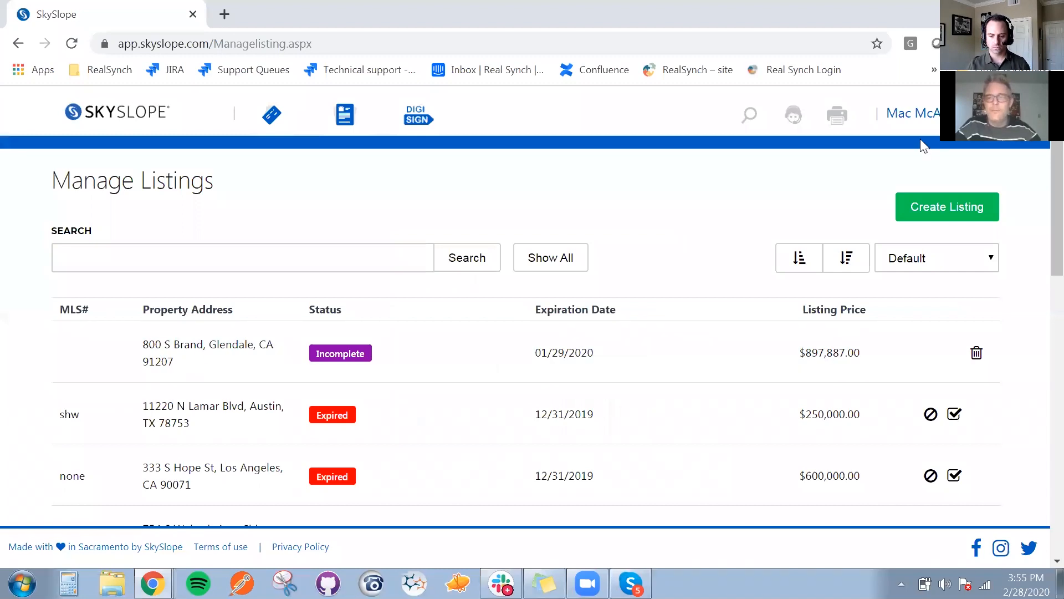
click(951, 114)
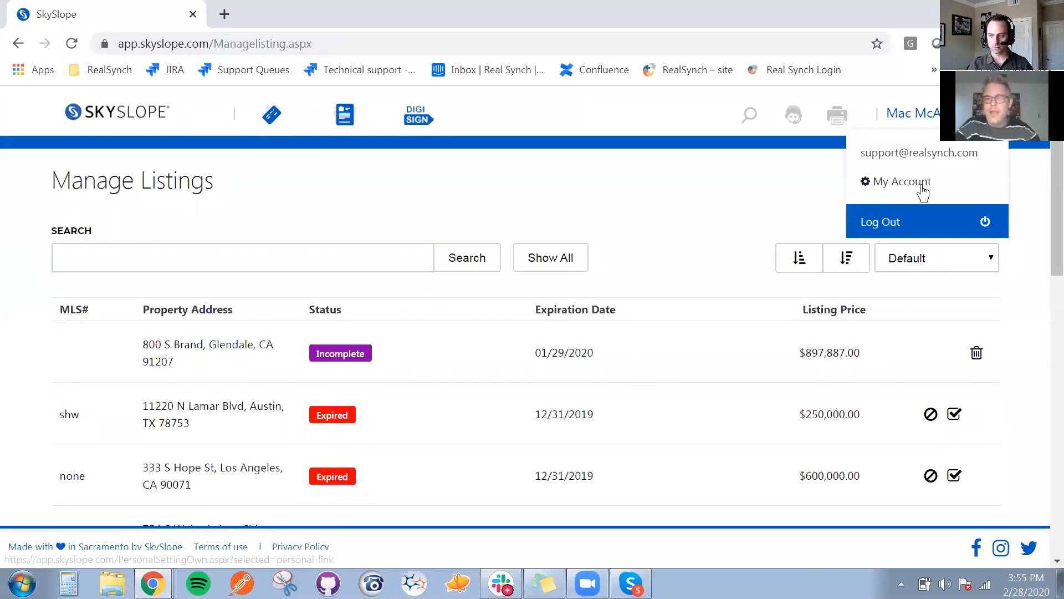
click(893, 183)
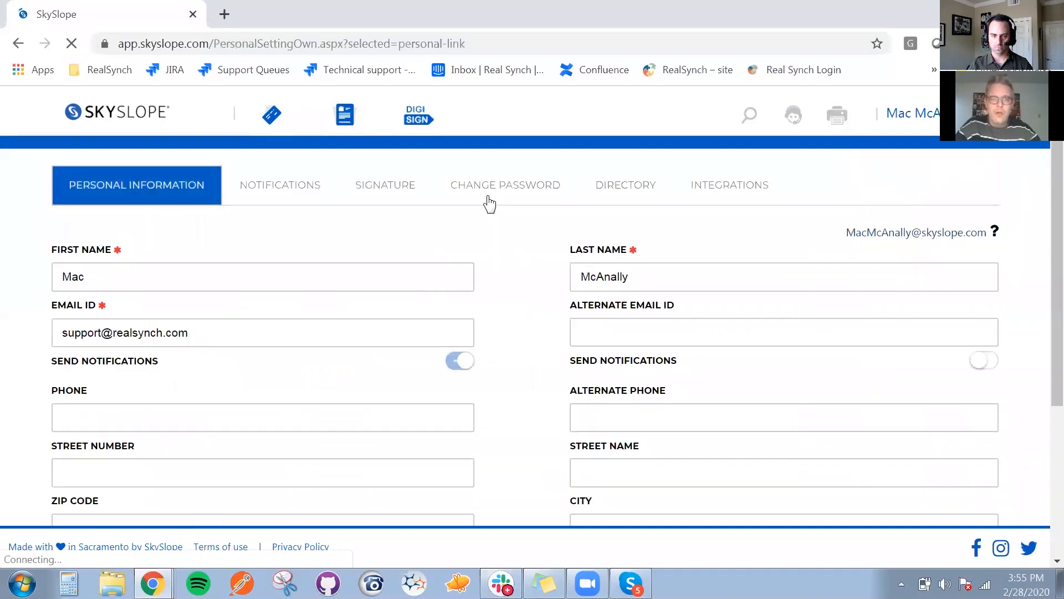
click(741, 191)
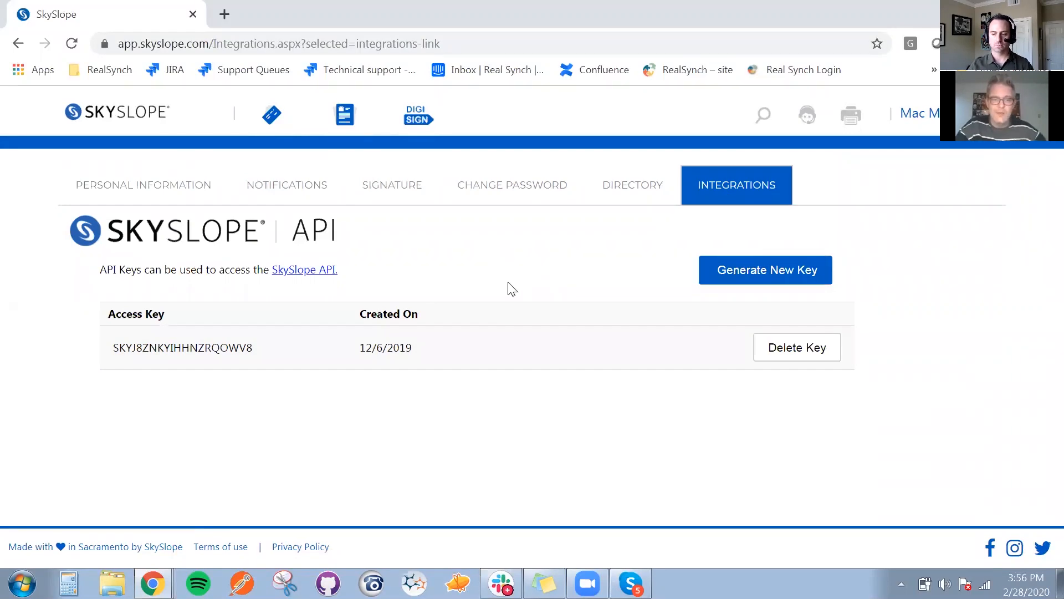
click(153, 346)
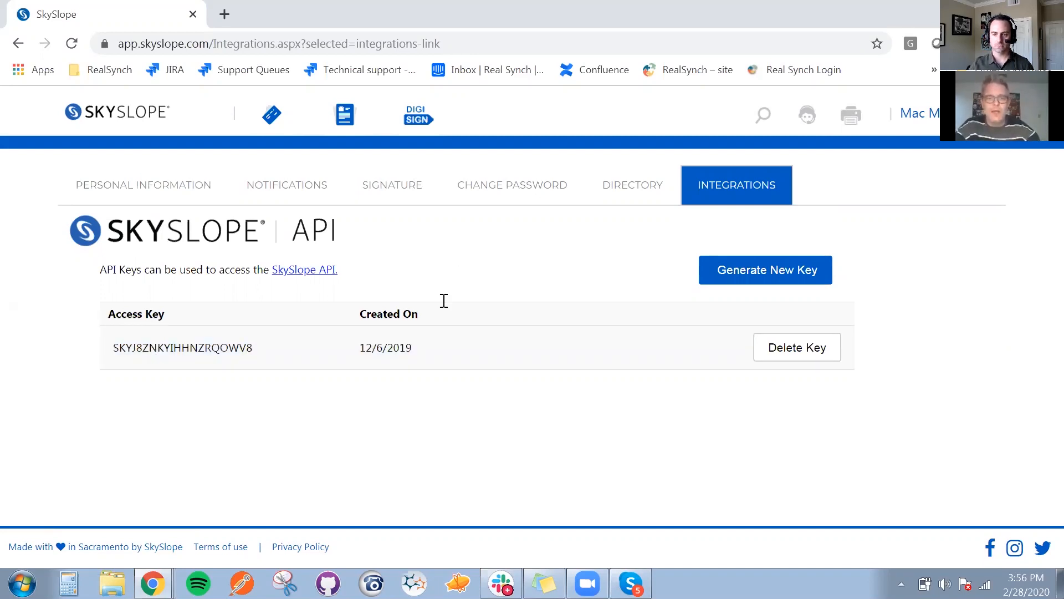
Return to RealSynch and fill the SkySlope access key and secret key with the saved credentials from Synch 2147
key(alt+Tab)
drag(416, 294, 469, 297)
drag(415, 349, 466, 348)
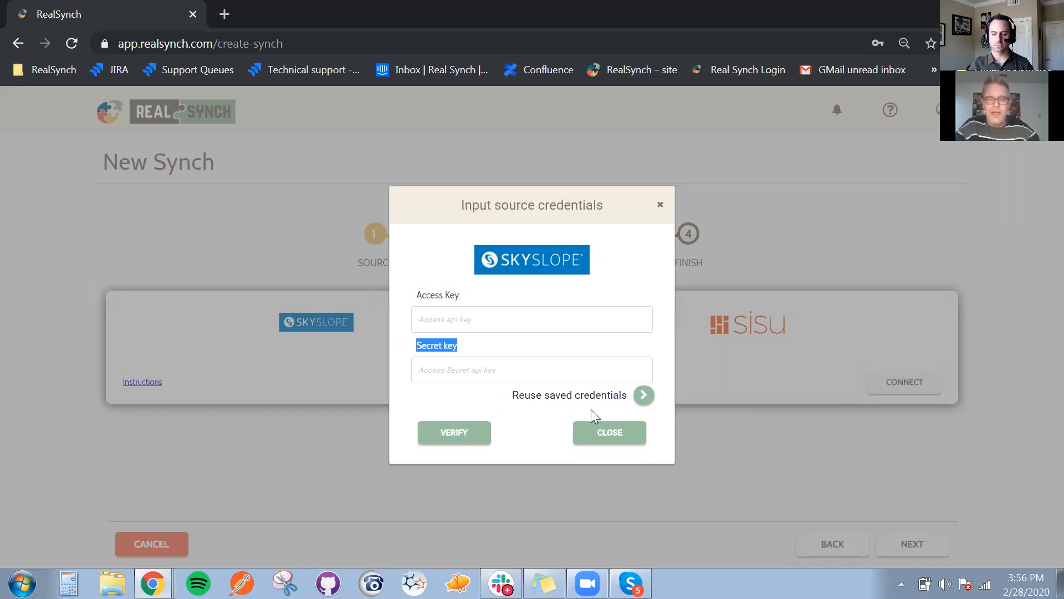
click(643, 395)
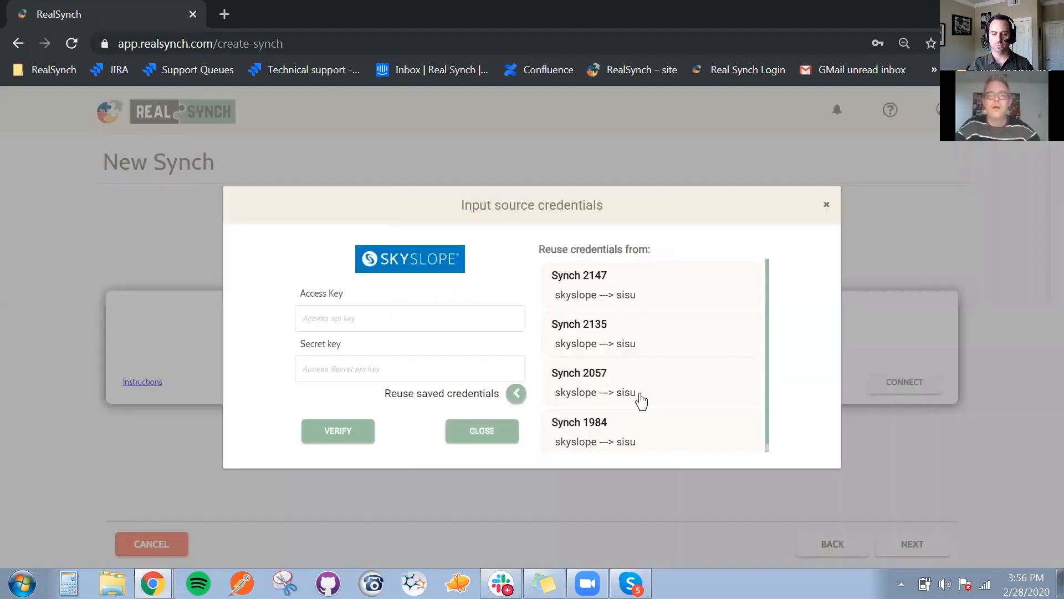
click(591, 304)
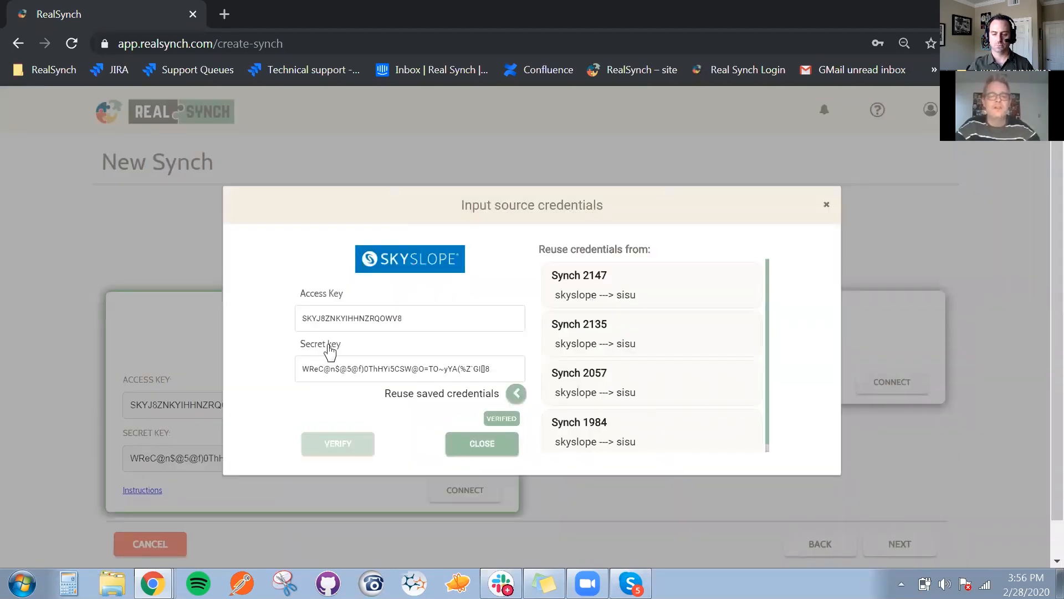
click(459, 451)
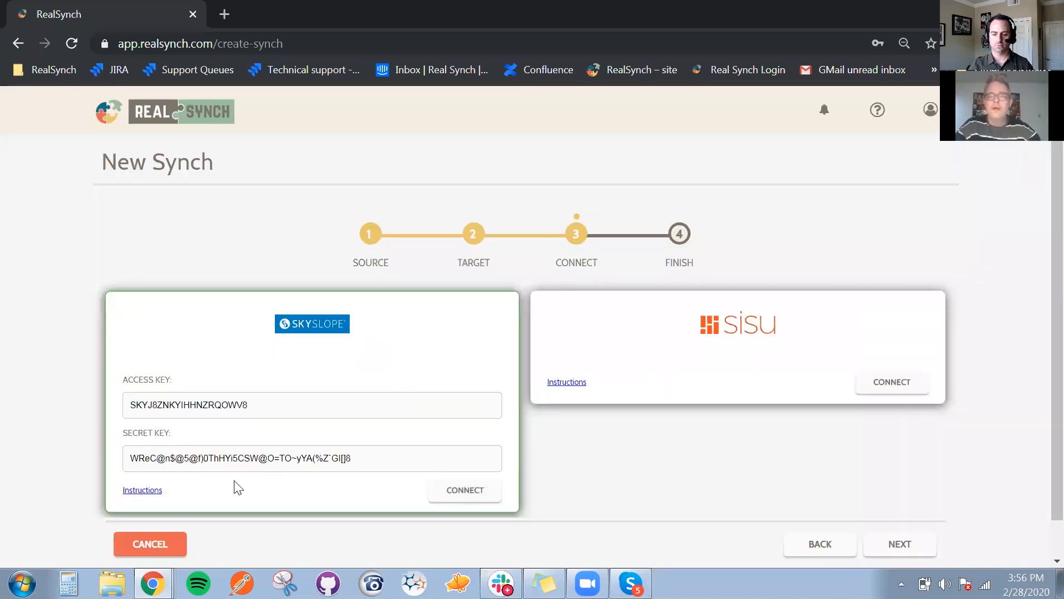
Open the Sisu target credentials form and examine its team name and token fields
scroll(505, 516, down, 1)
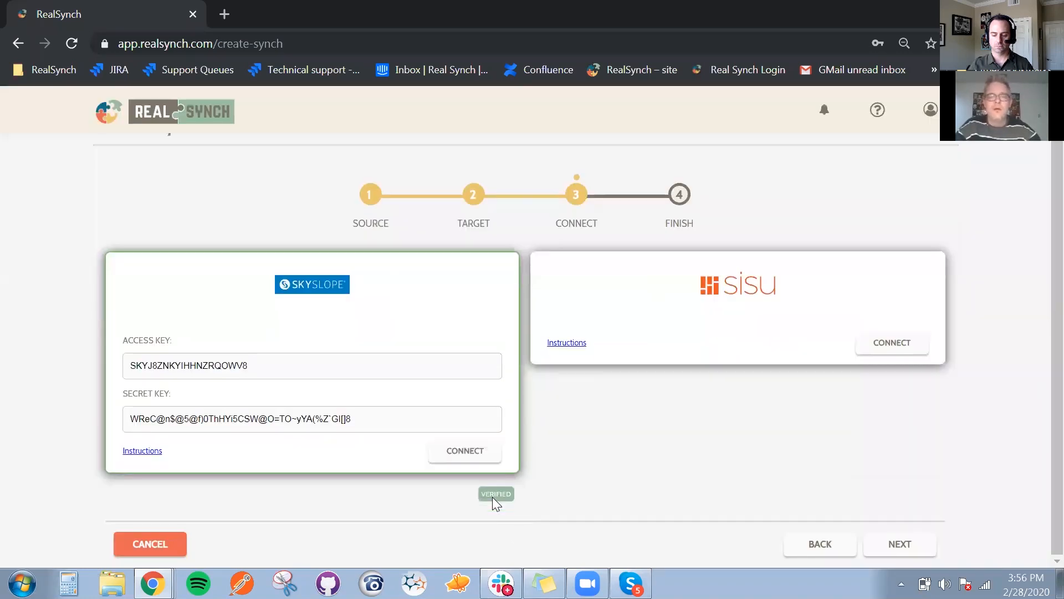
click(886, 343)
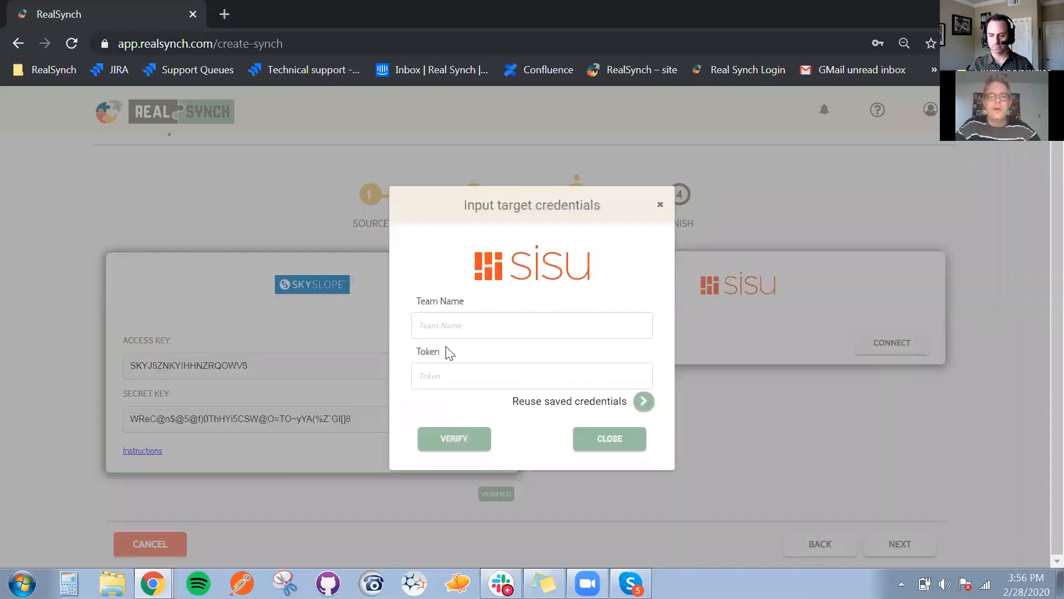
drag(416, 301, 465, 302)
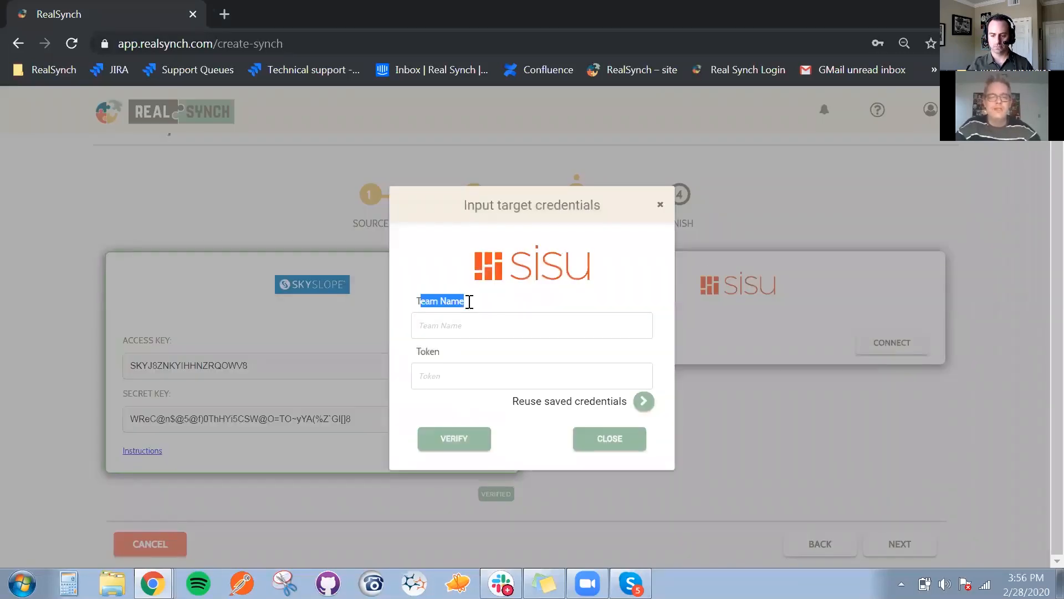
drag(417, 352, 435, 351)
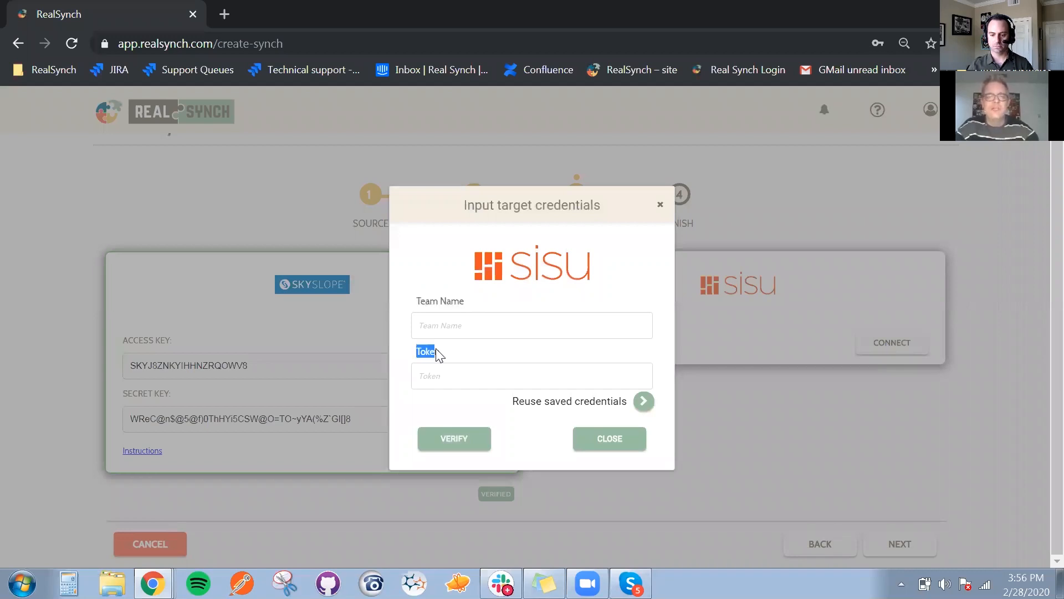
Switch to Sisu, view the team API credentials in the team settings, and open the transactions list
key(alt+Tab)
mouse_move(894, 116)
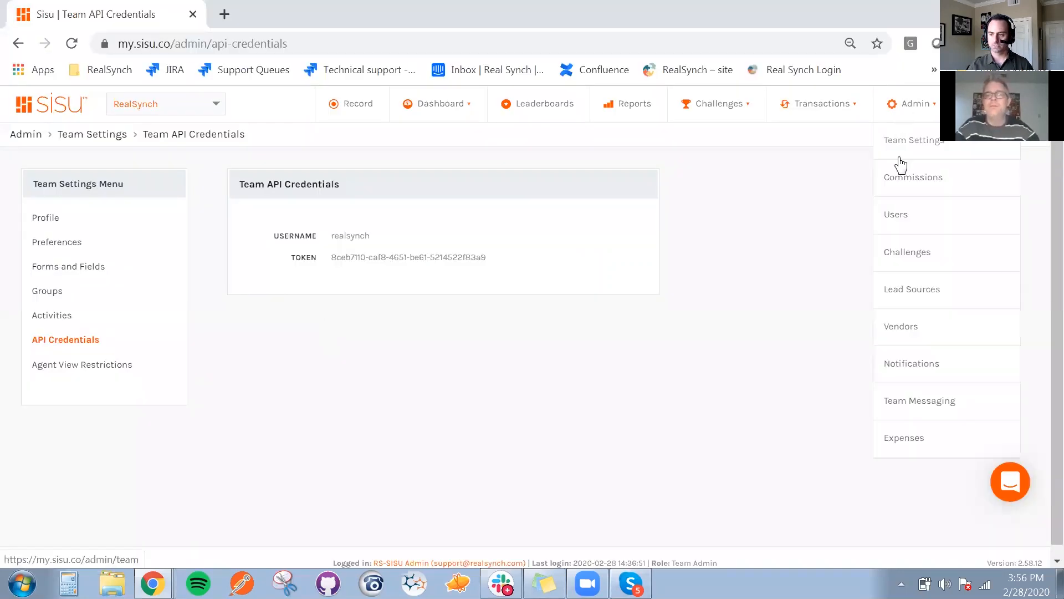
click(905, 147)
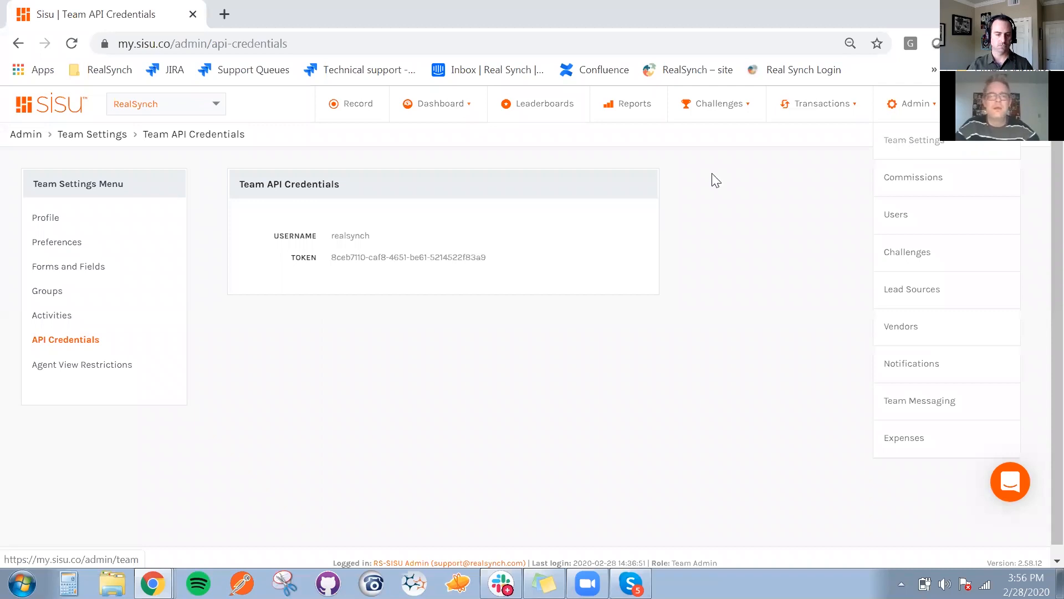
click(72, 341)
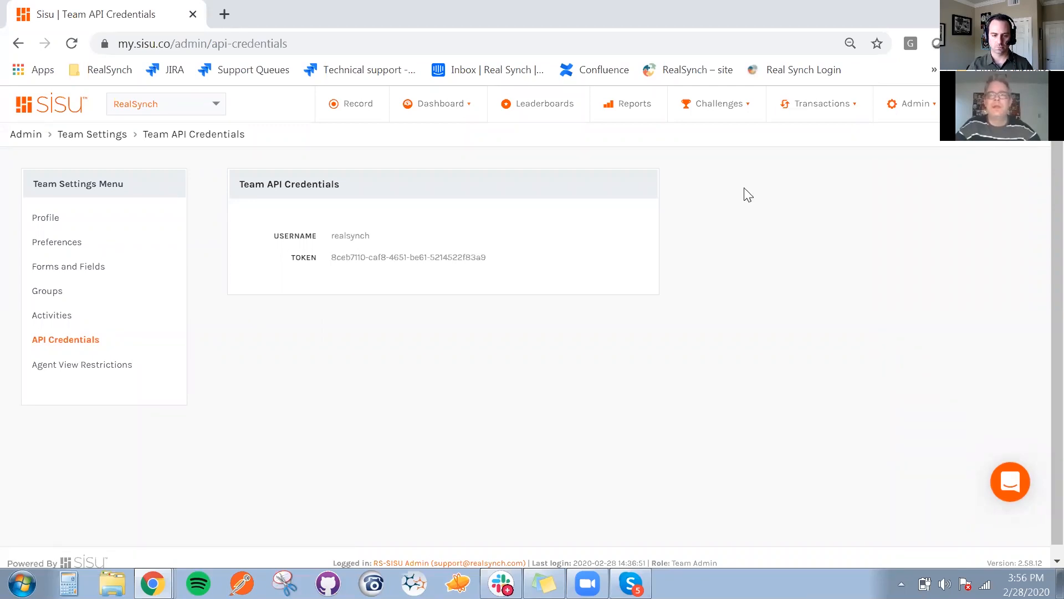
click(804, 115)
click(794, 137)
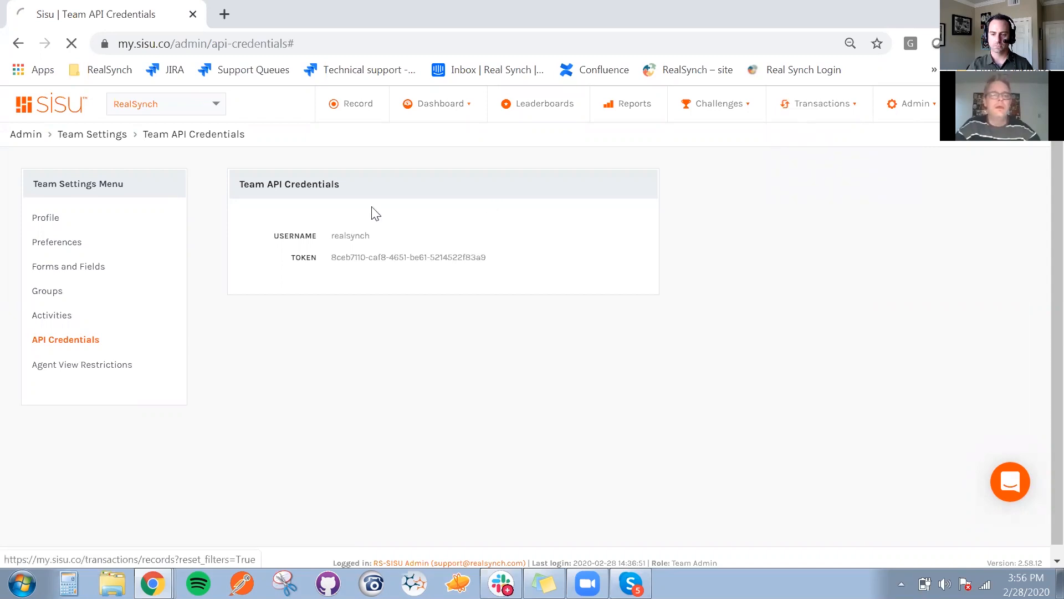
Return to RealSynch and fill the Sisu team name and token with the saved credentials from Synch 2147
key(alt+Tab)
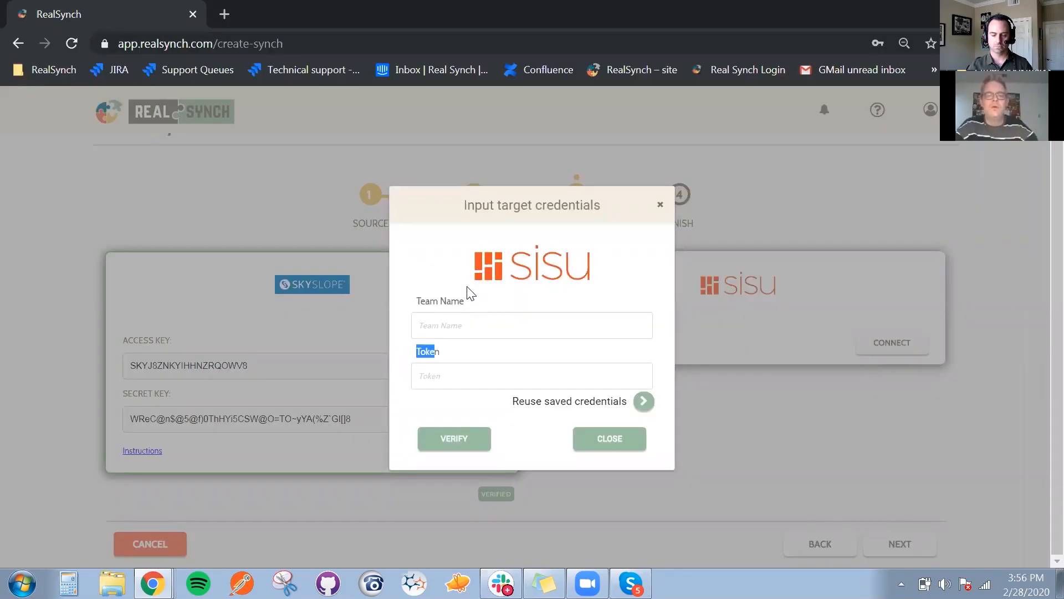
click(428, 360)
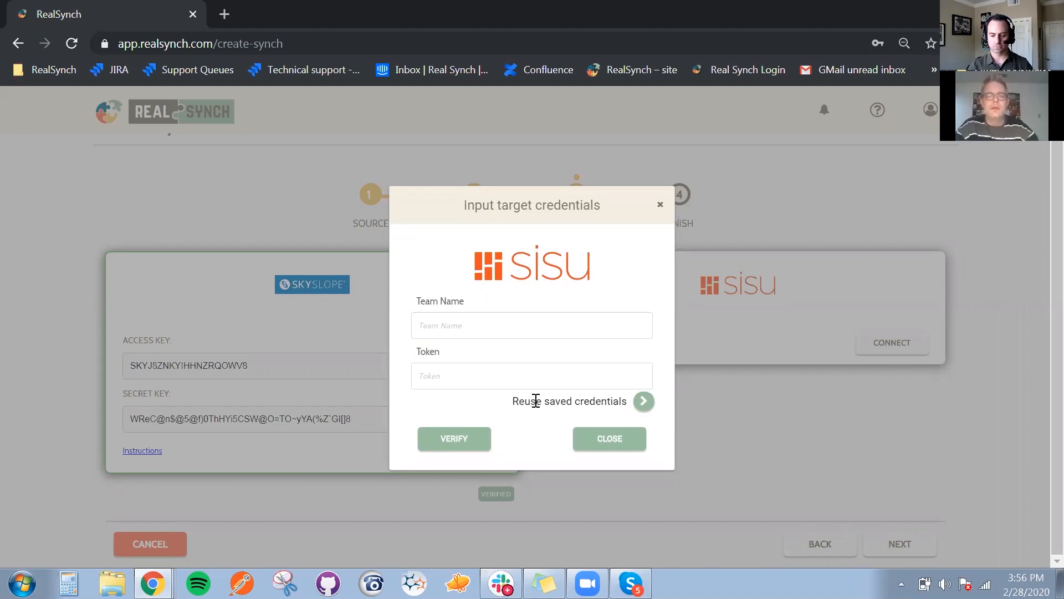
click(640, 403)
click(630, 284)
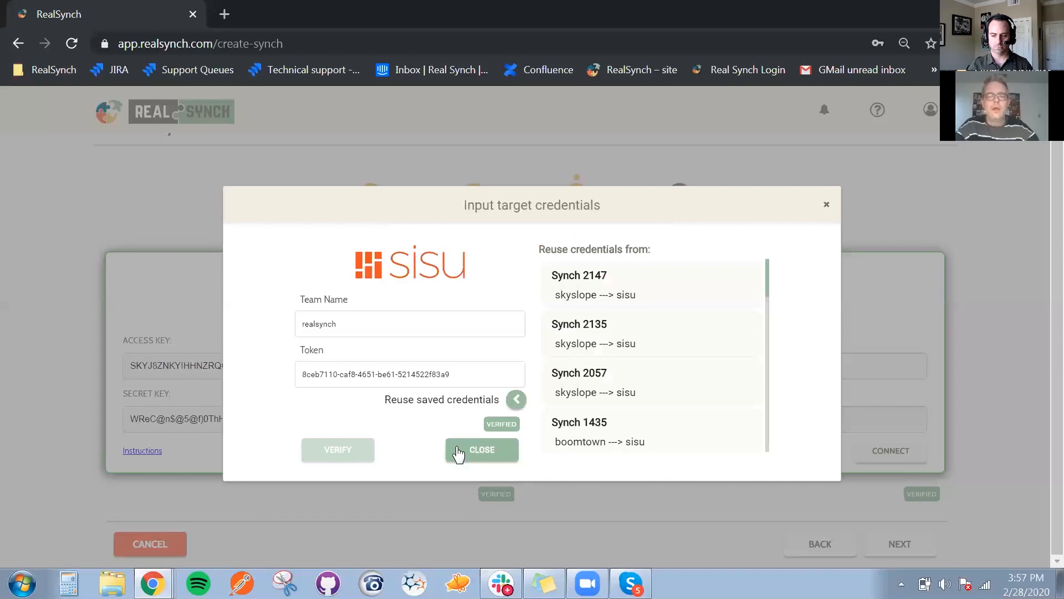
click(460, 454)
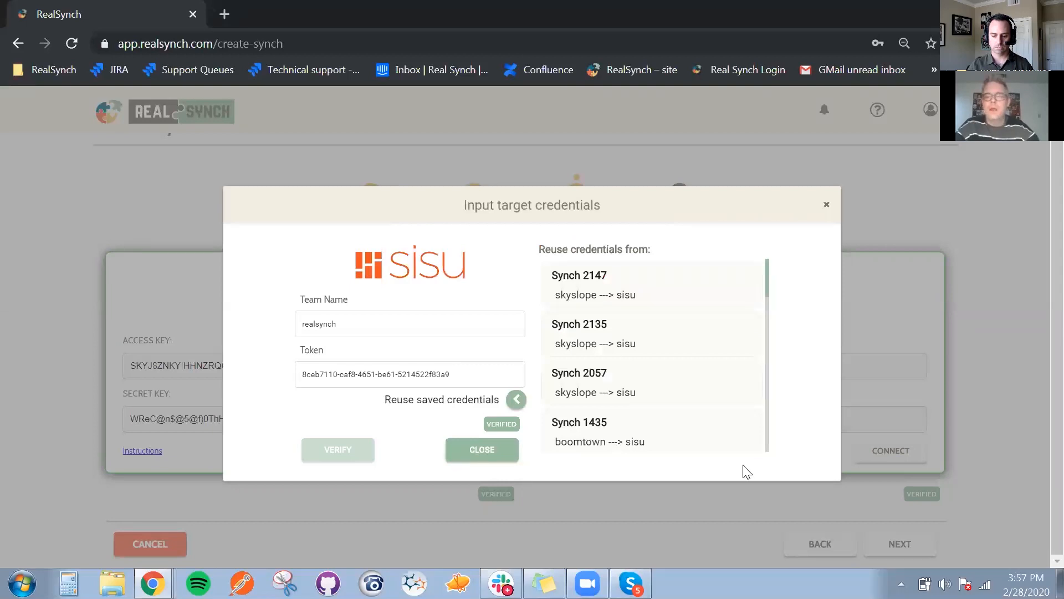
Advance to the Finish stage to review the Skyslope to SISU synch summary, and cancel creating the new synch
click(900, 544)
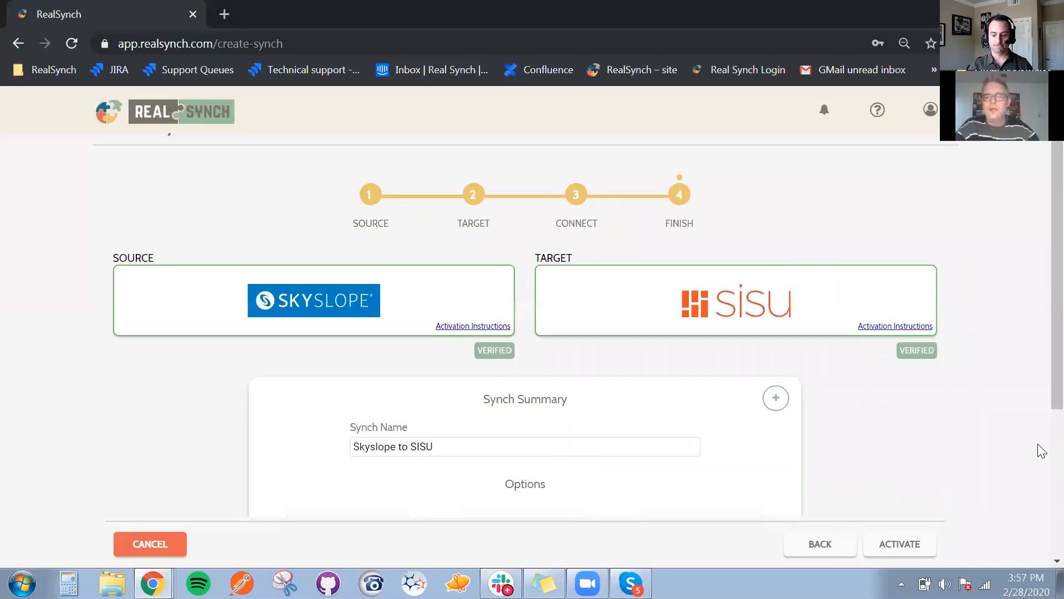
scroll(1043, 421, down, 1)
scroll(614, 169, up, 1)
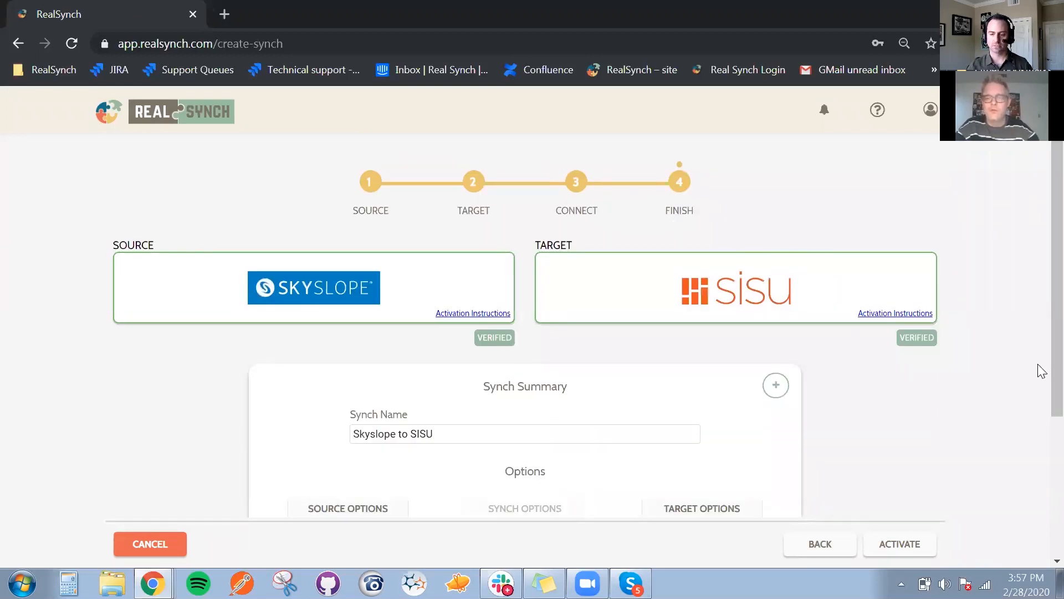
scroll(900, 546, down, 2)
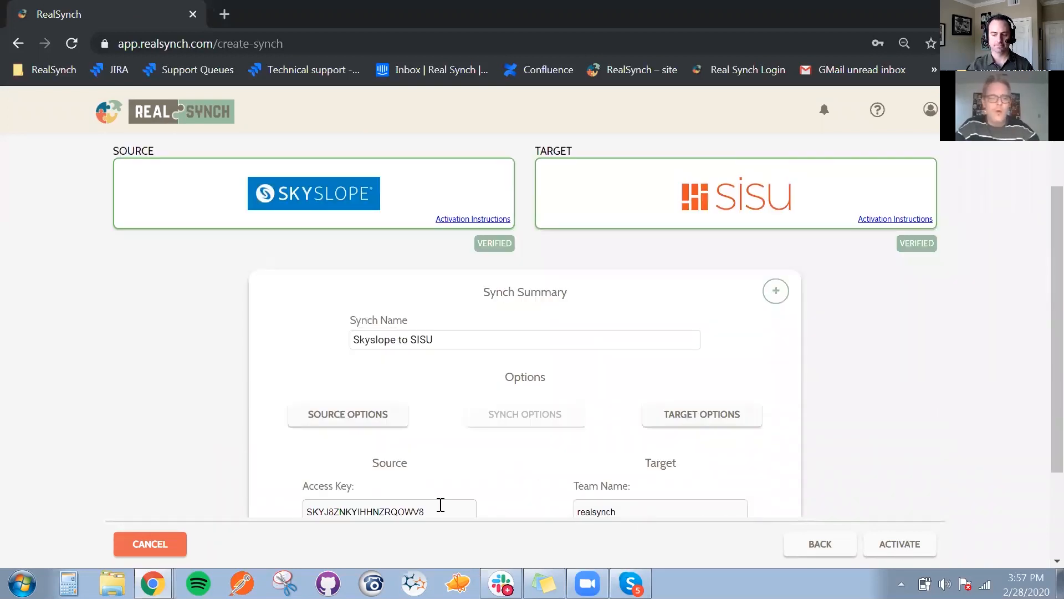
click(128, 549)
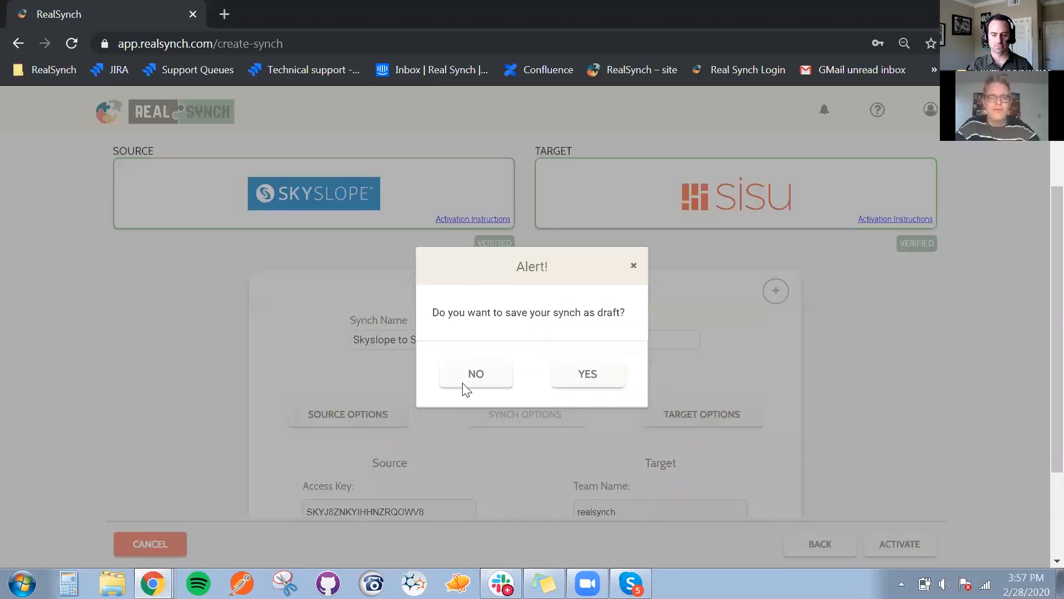
click(463, 382)
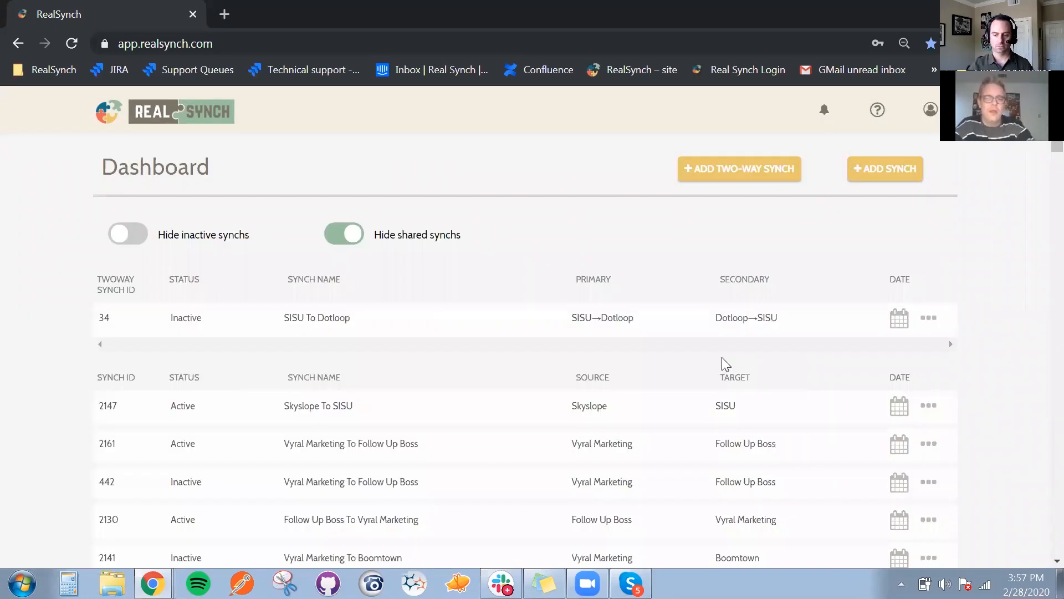
Switch to SkySlope and start creating a new listing from the Manage Listings page
key(alt+Tab)
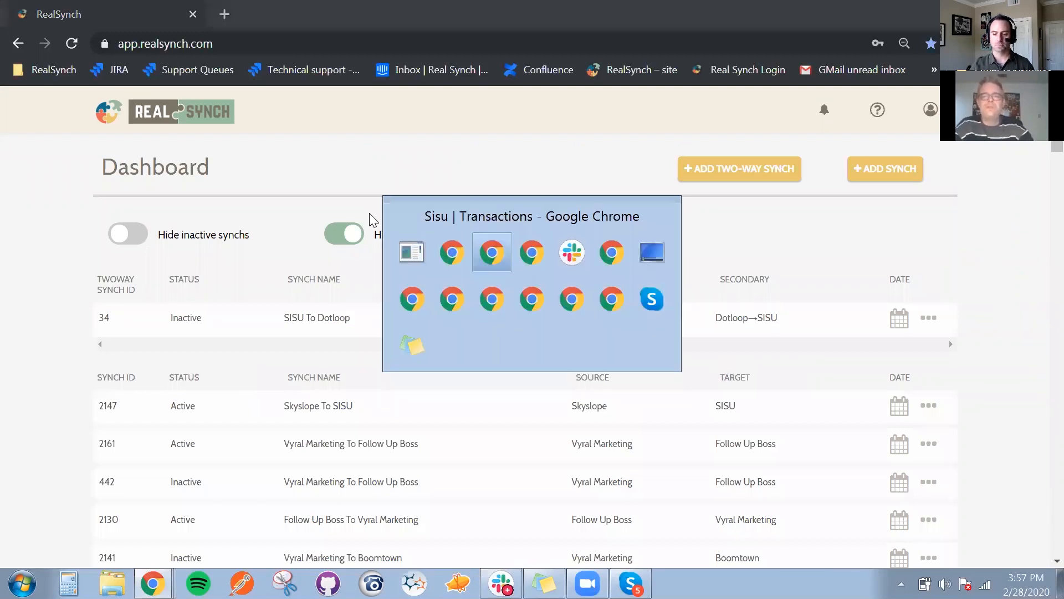
key(alt+Tab)
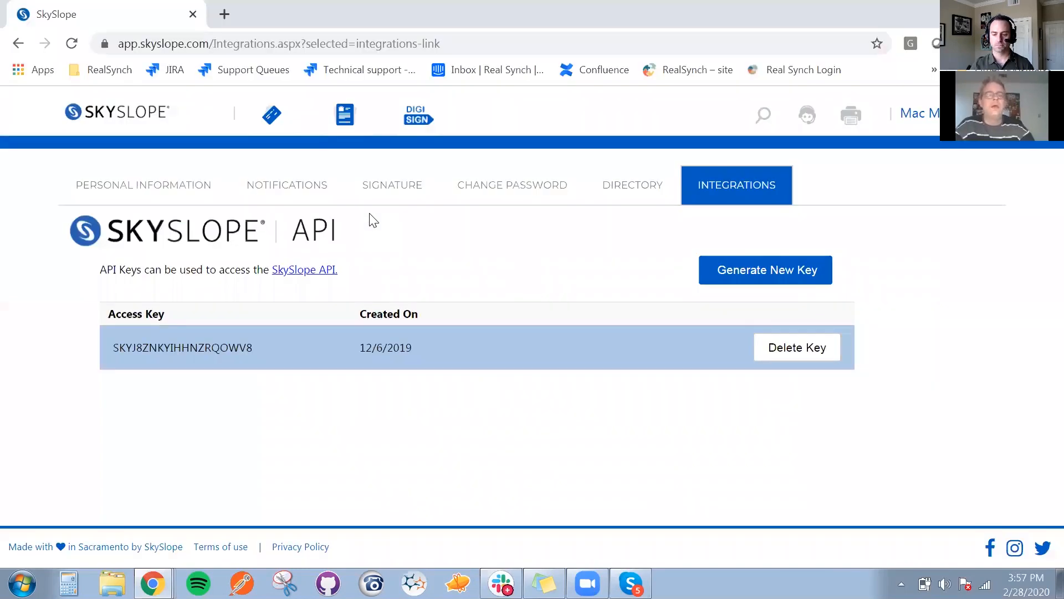
click(350, 117)
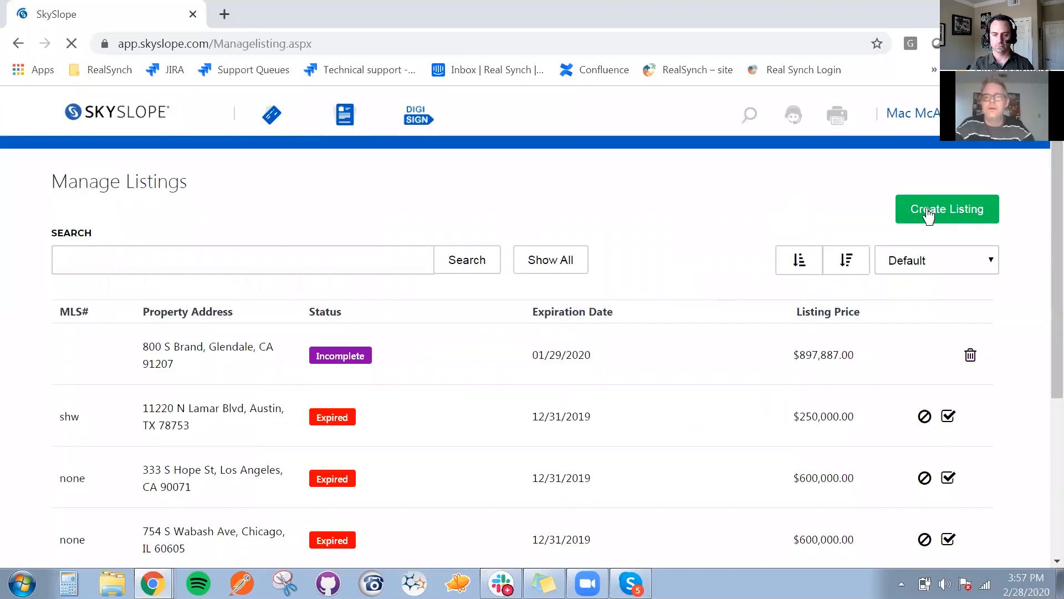
click(928, 211)
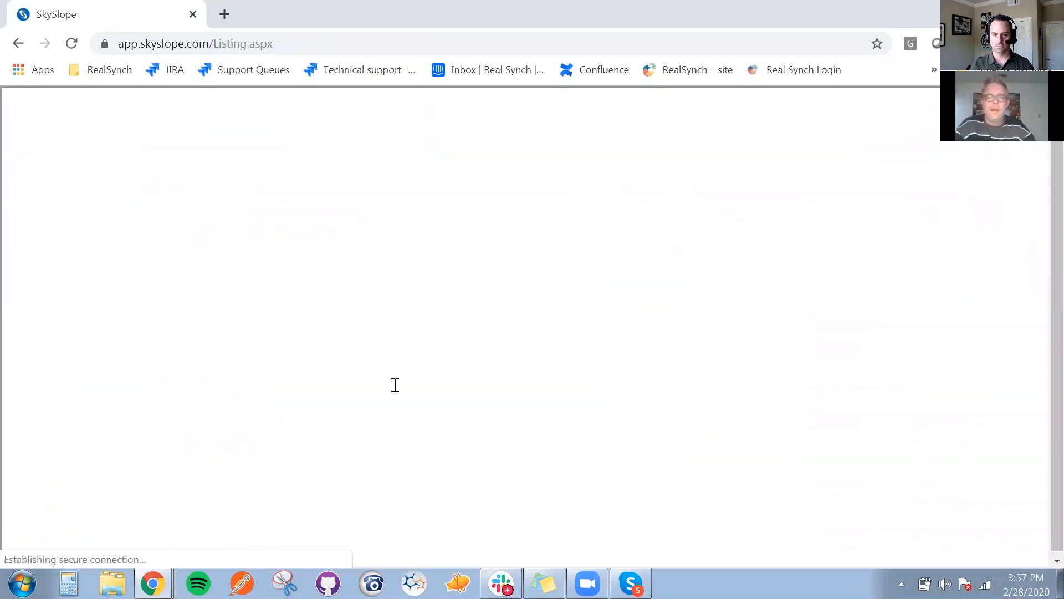
Enter the new listing's property address from the suggestions for 133 and continue to the listing type question
click(325, 397)
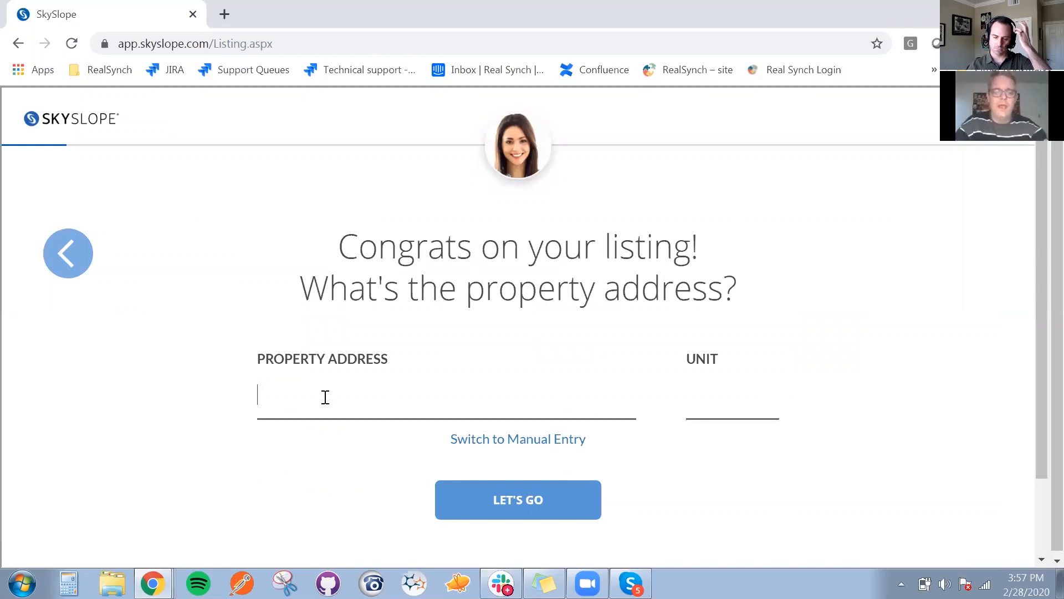
text(133)
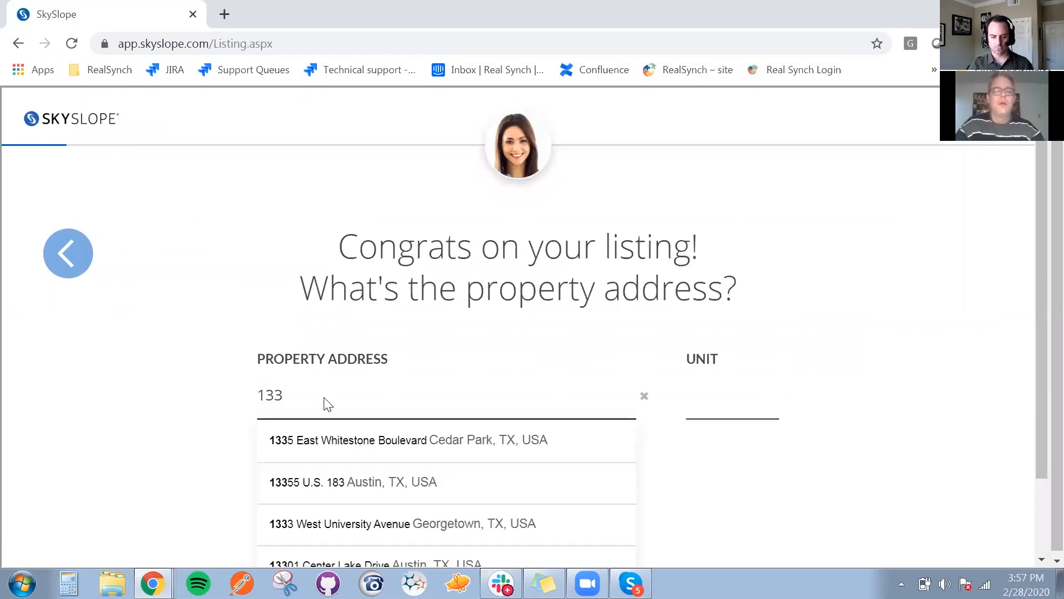
click(337, 483)
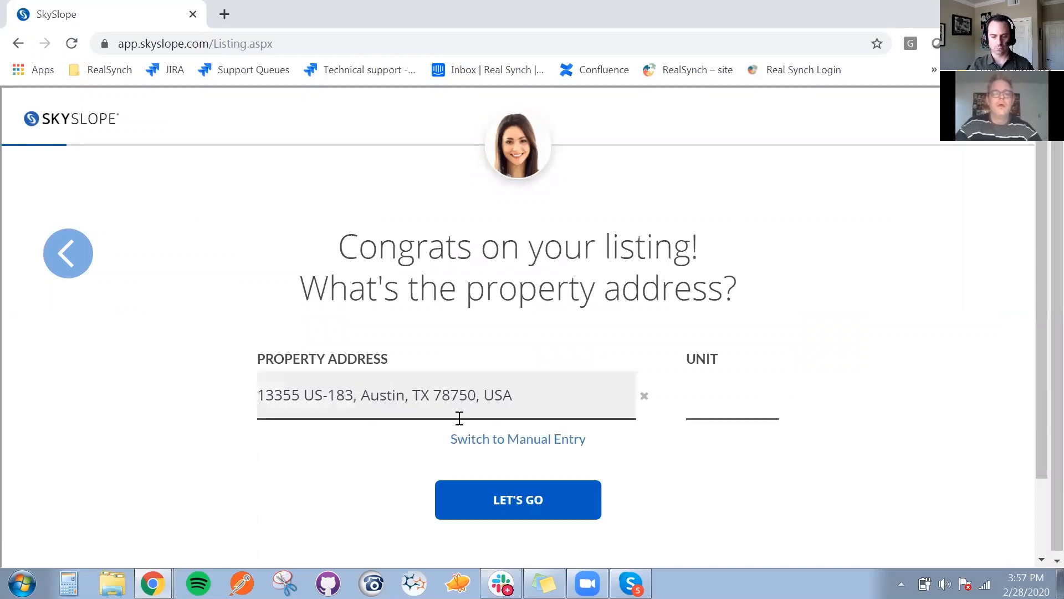
click(519, 498)
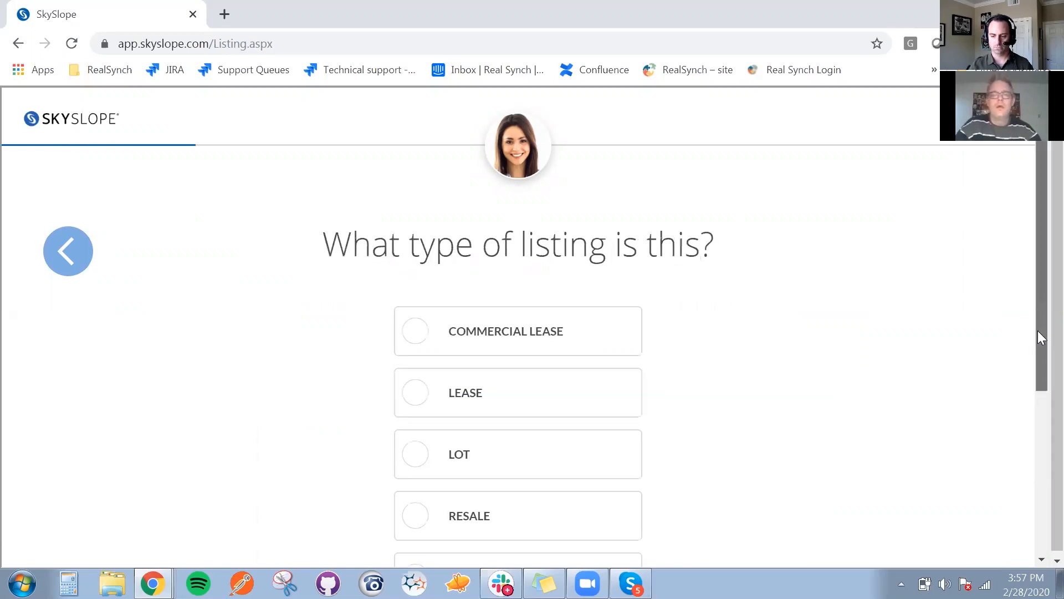
Choose Resale as the listing type and set the property's list price to $500,000
scroll(492, 387, down, 2)
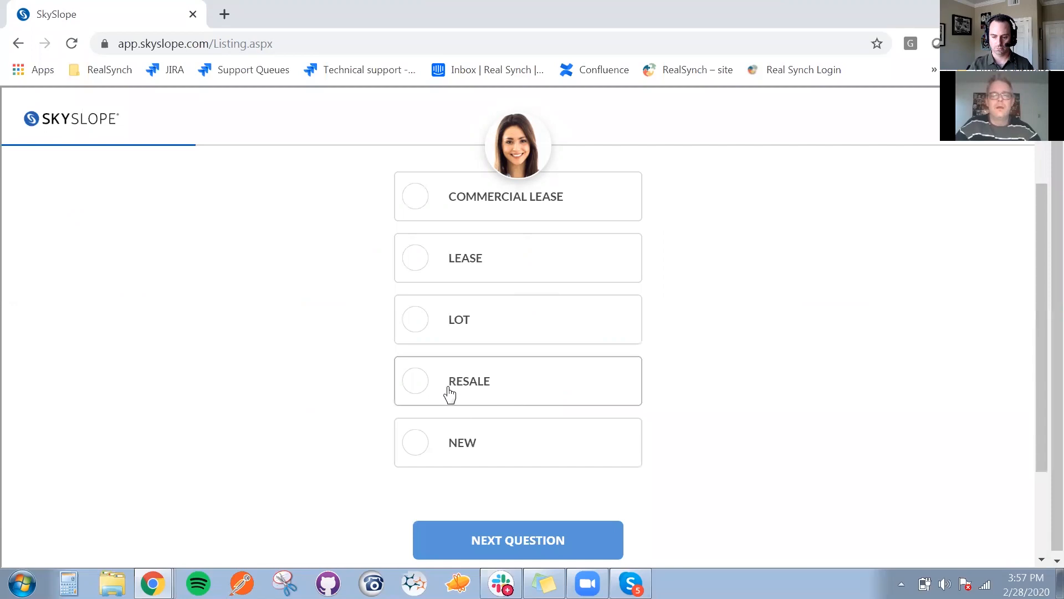
click(509, 530)
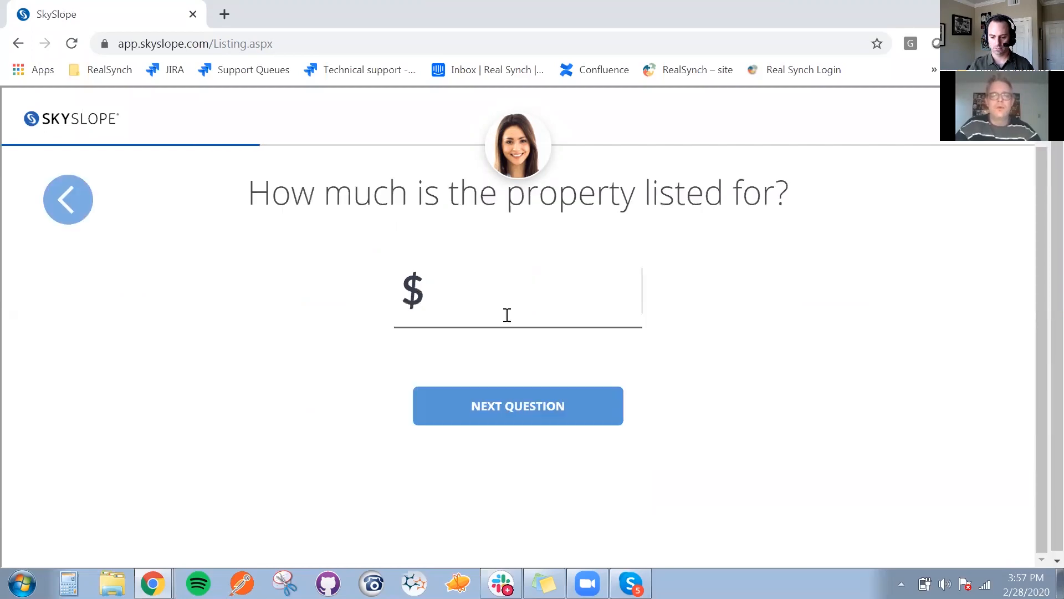
text(500)
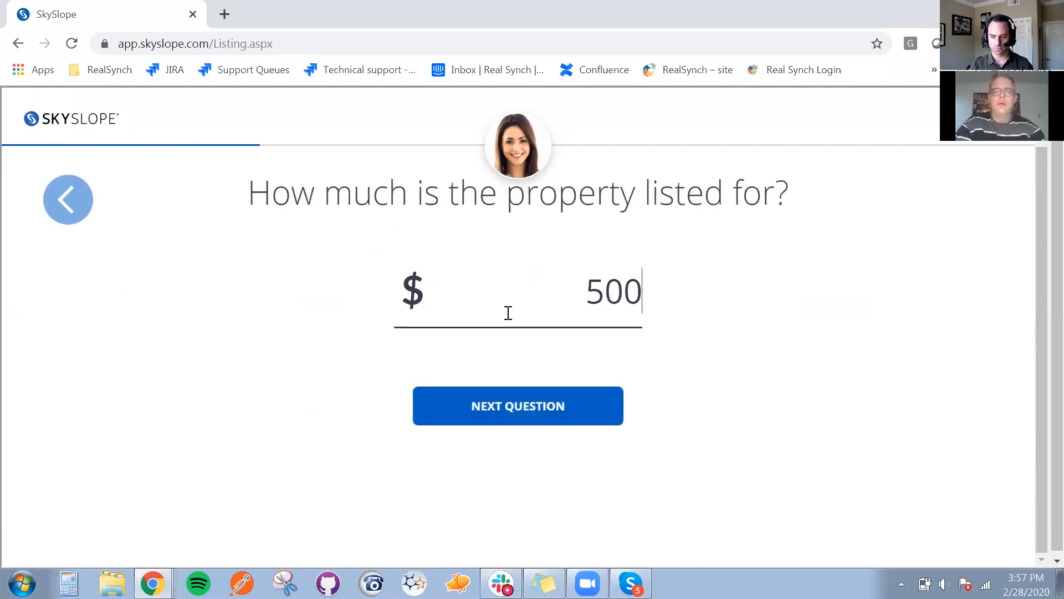
text(000)
click(480, 409)
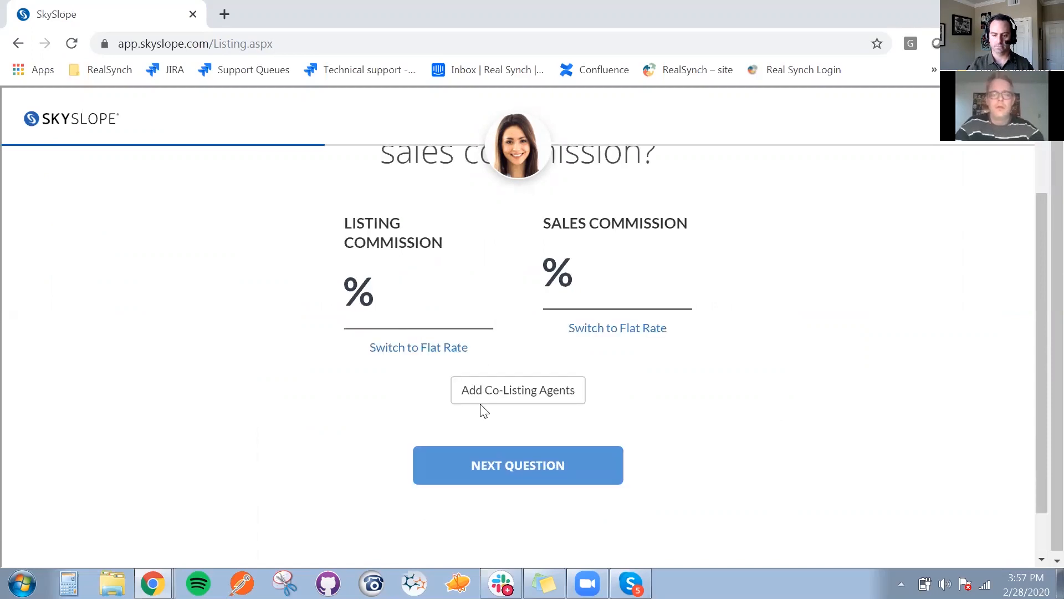
Set both the listing commission and the sales commission to 5% and continue to the listing period question
text(50)
key(BackSpace)
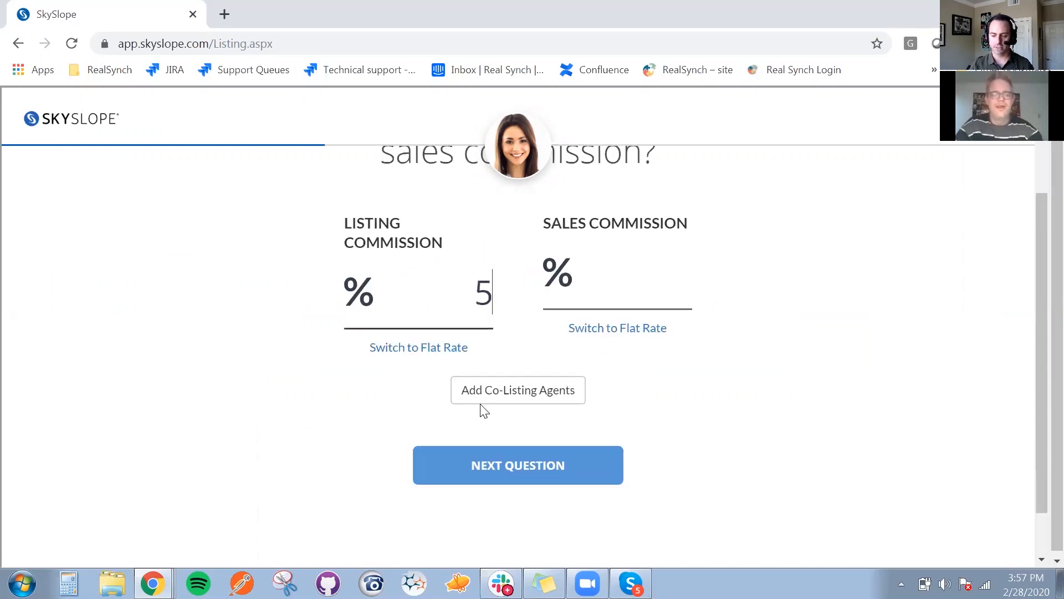
key(Tab)
text(5)
key(Tab)
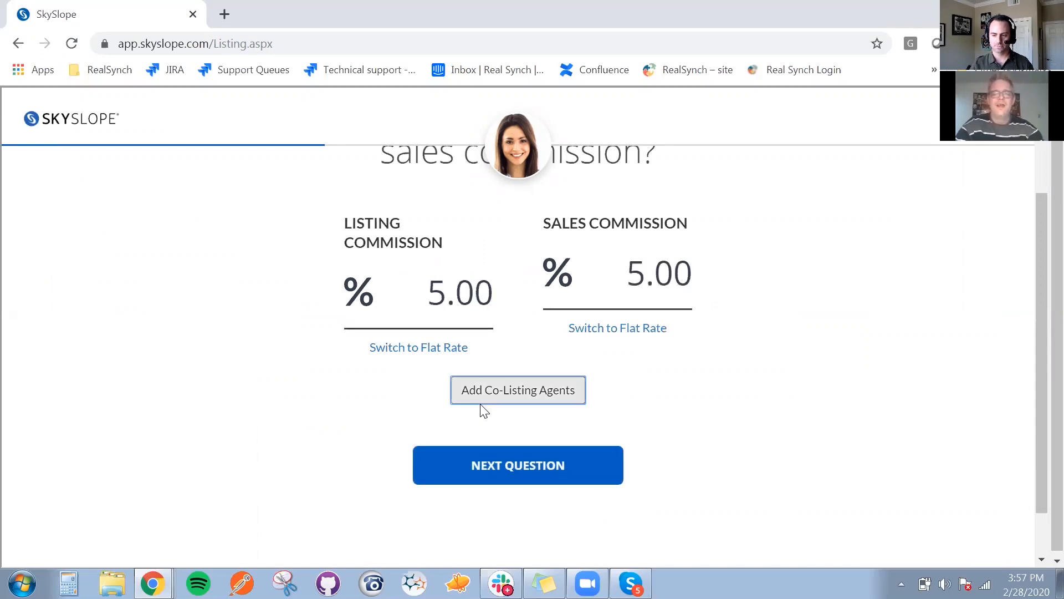
click(543, 481)
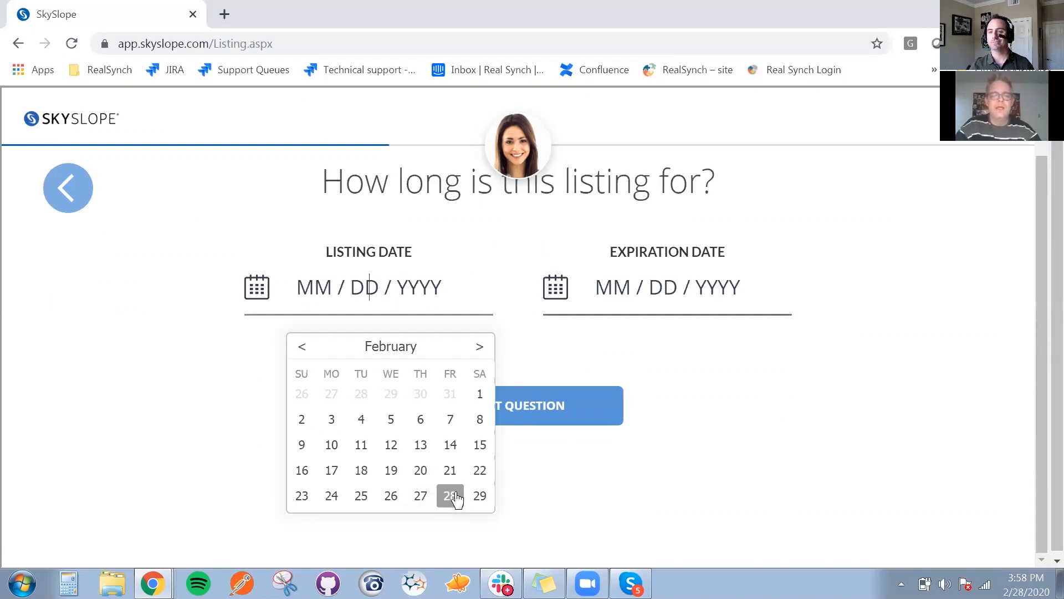
Set the listing date to 03/06/2020 and the expiration date to 05/04/2020, and continue to the year-built question
click(479, 347)
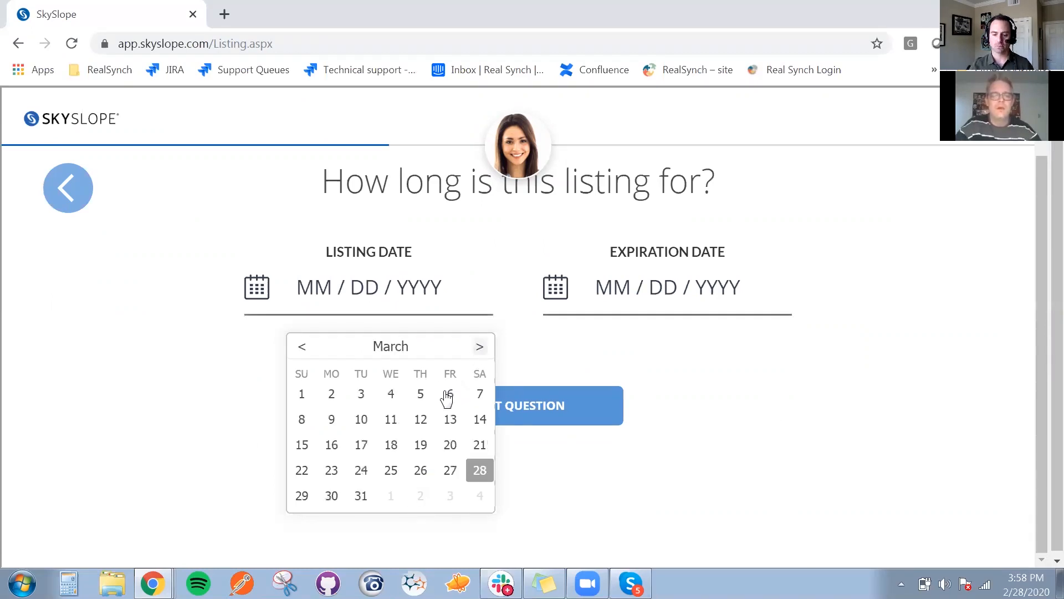
click(451, 395)
click(667, 290)
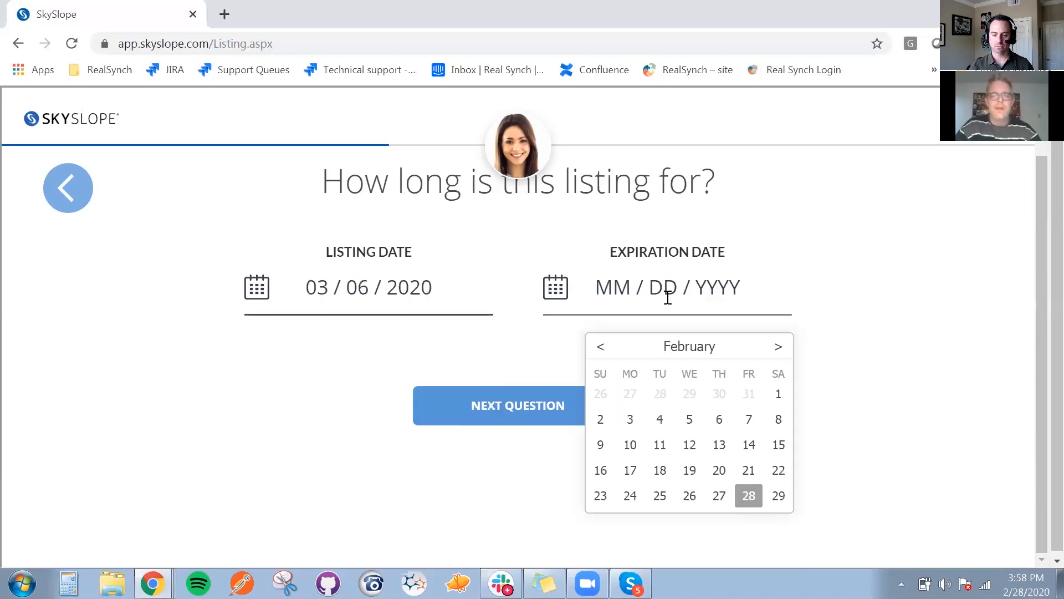
click(777, 347)
click(778, 347)
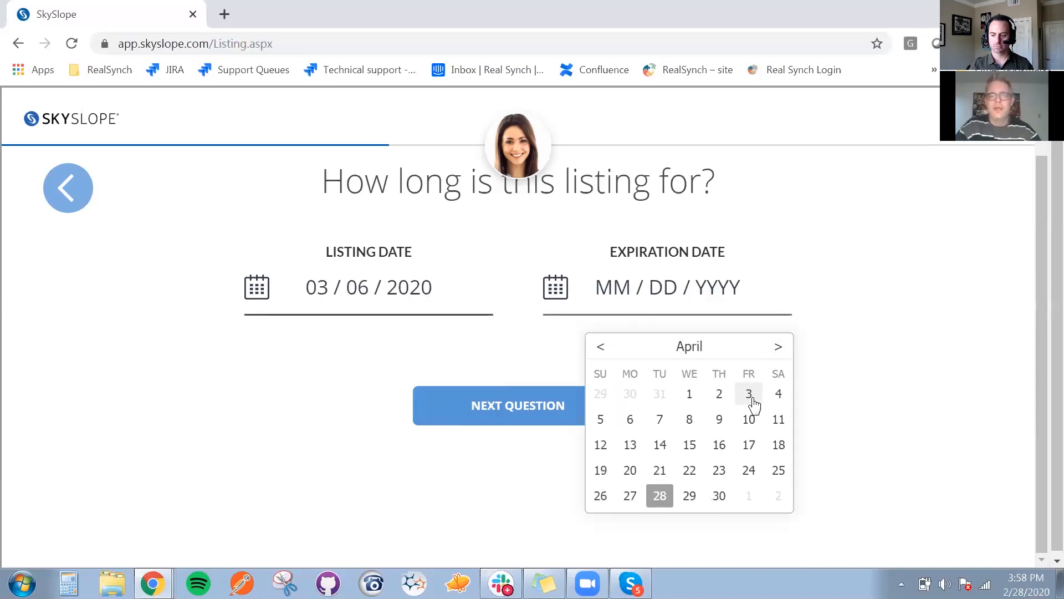
click(777, 347)
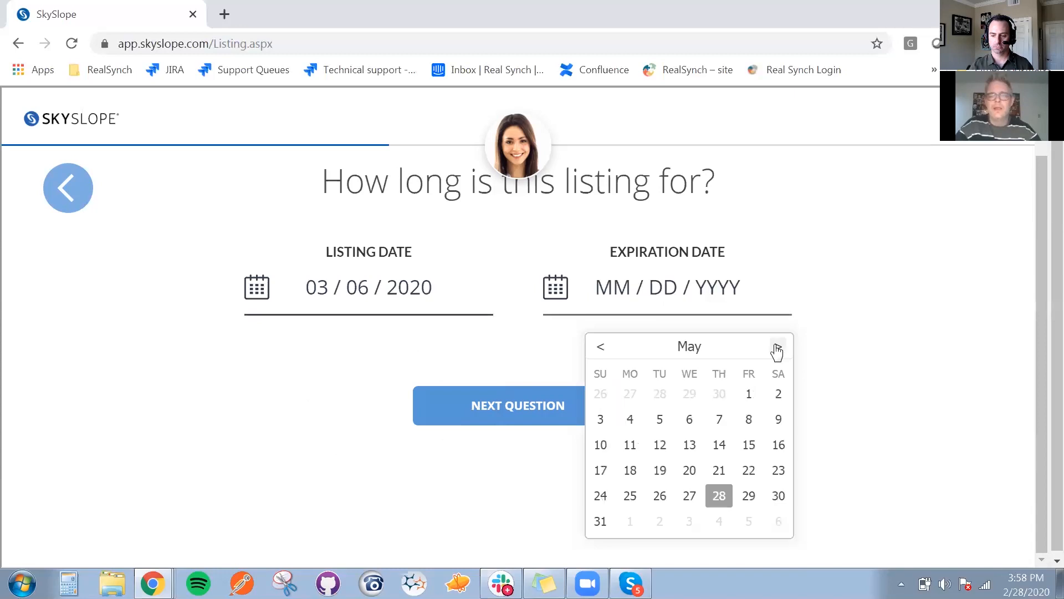
click(630, 421)
click(515, 409)
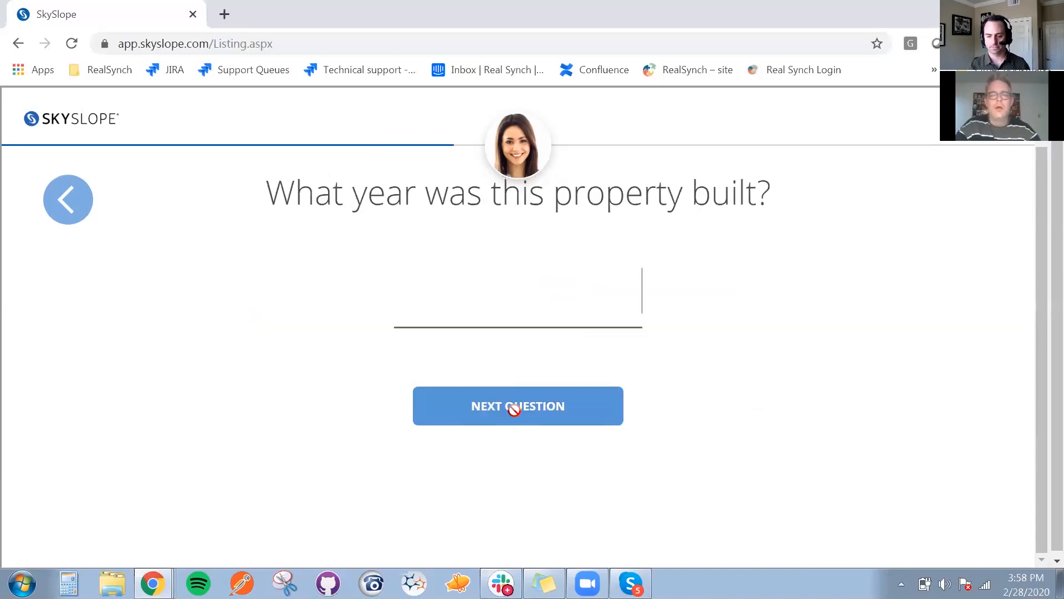
Enter 1990 as the year built and choose Personal Referral as the source of the deal
text(1)
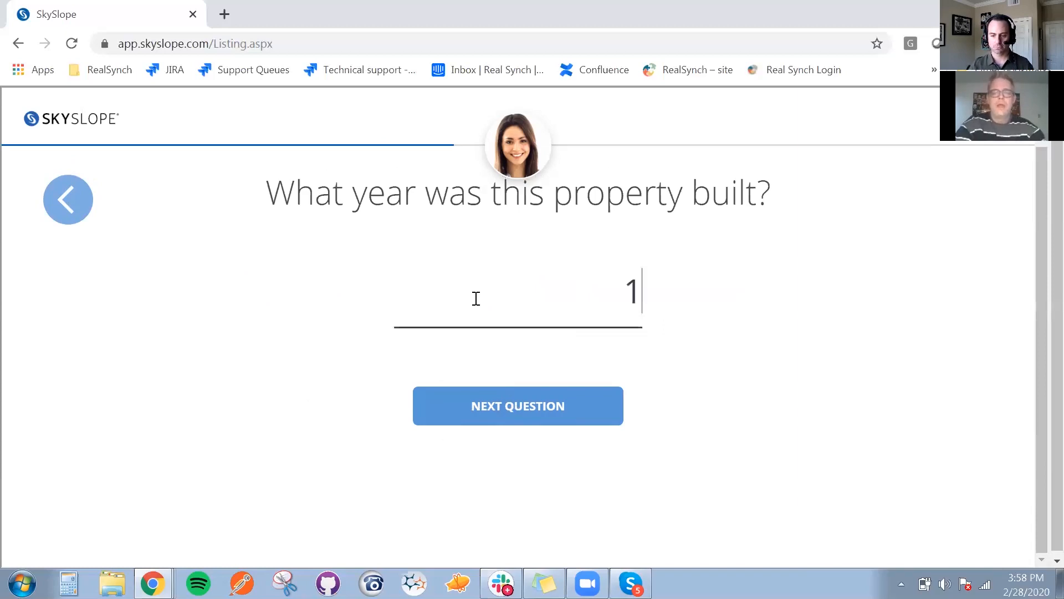
text(990)
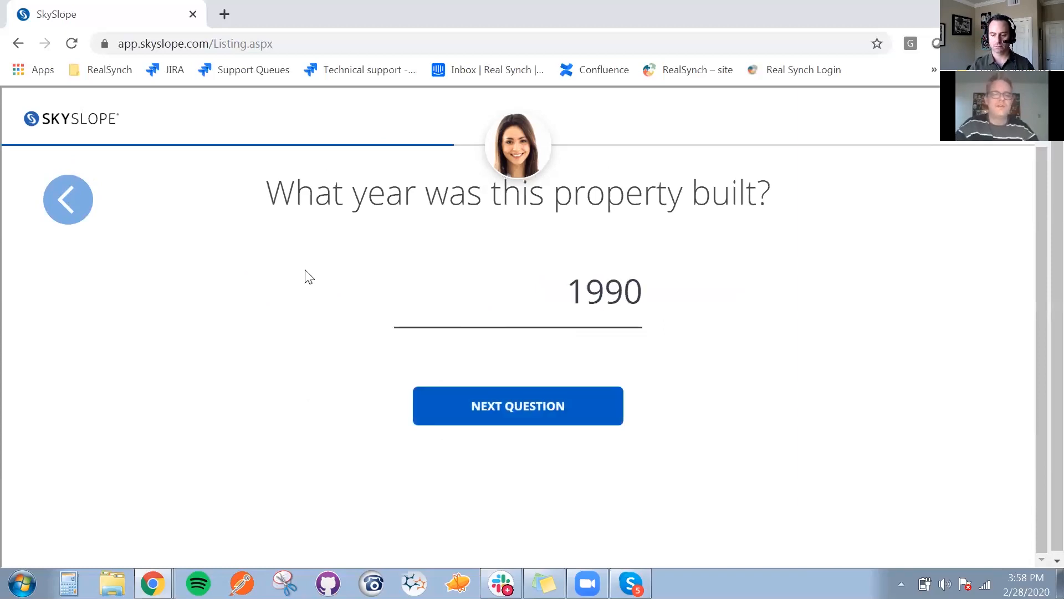
click(504, 411)
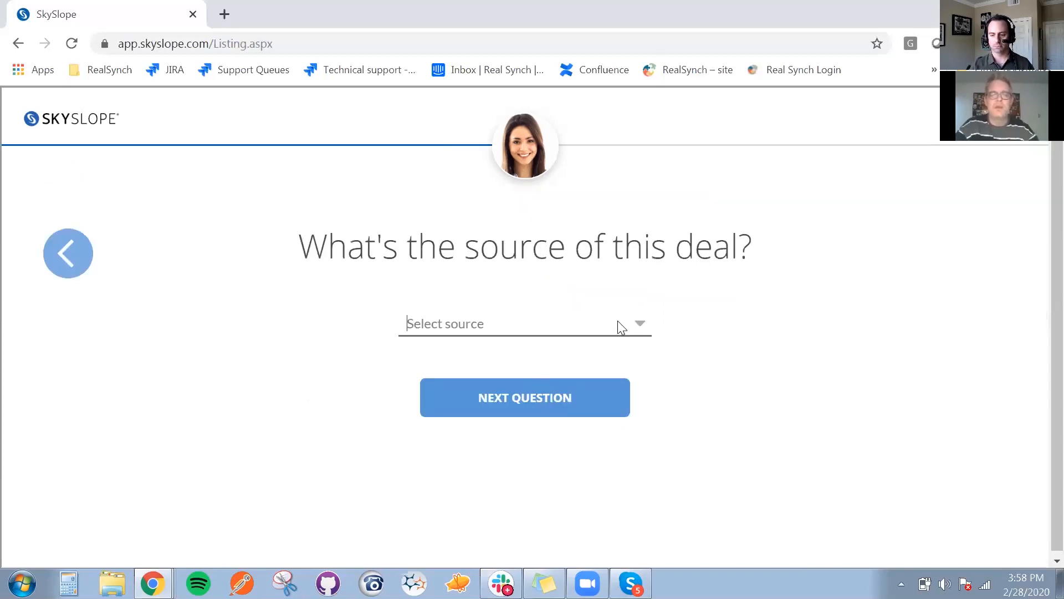
click(547, 324)
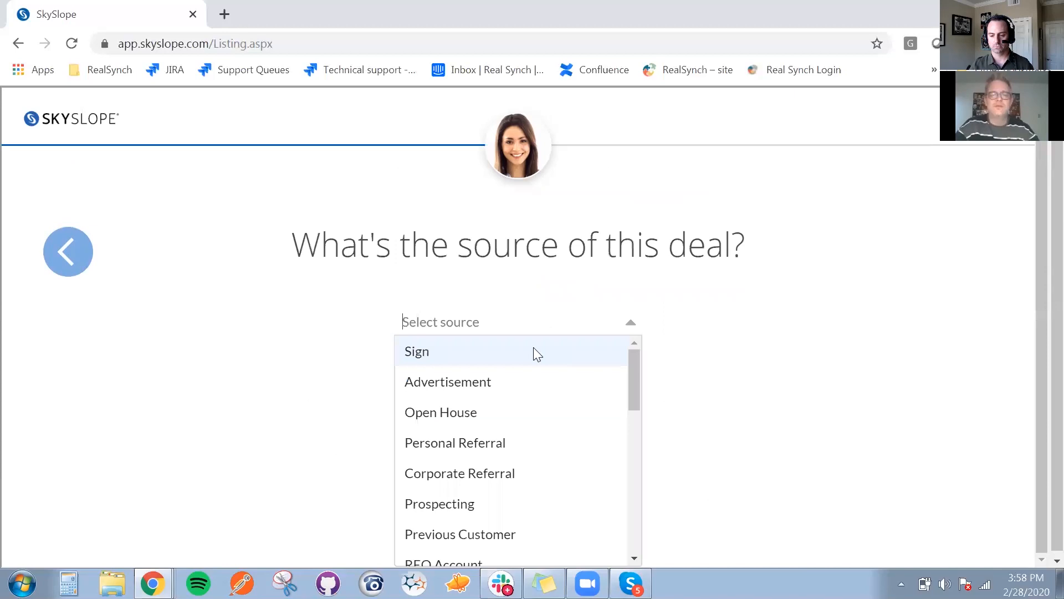
click(447, 454)
click(487, 389)
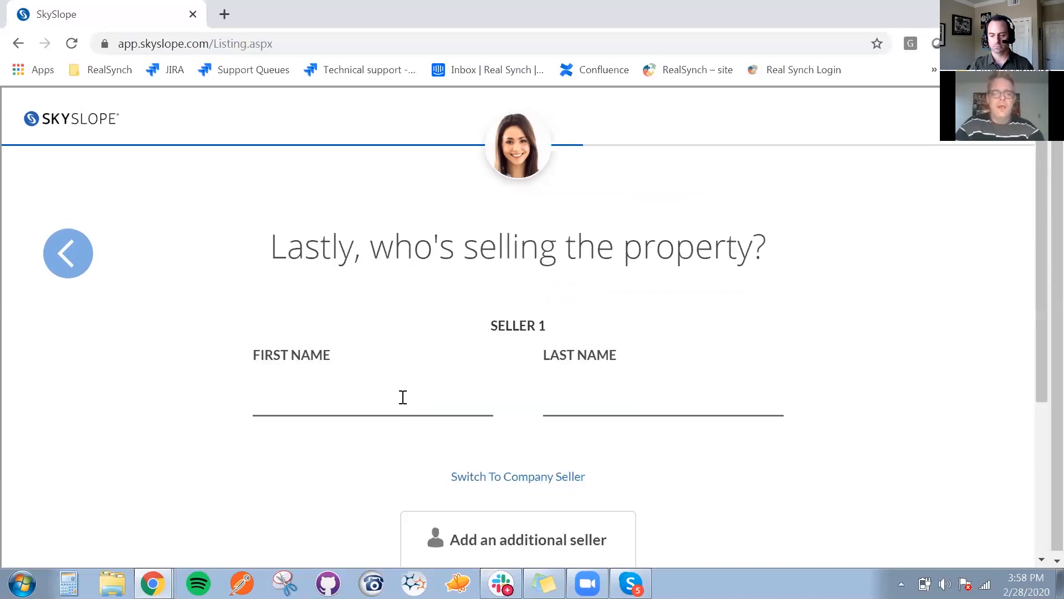
Enter the seller's first and last name, continue to the summary and create the listing
click(403, 397)
text(lOU)
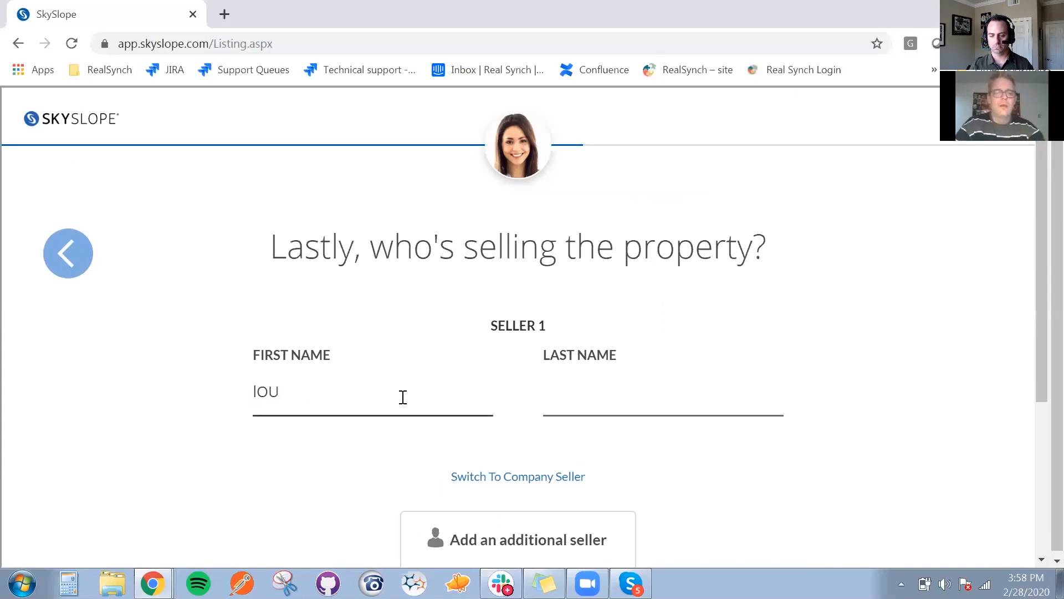
key(BackSpace)
key(BackSpace)
key(BackSpace)
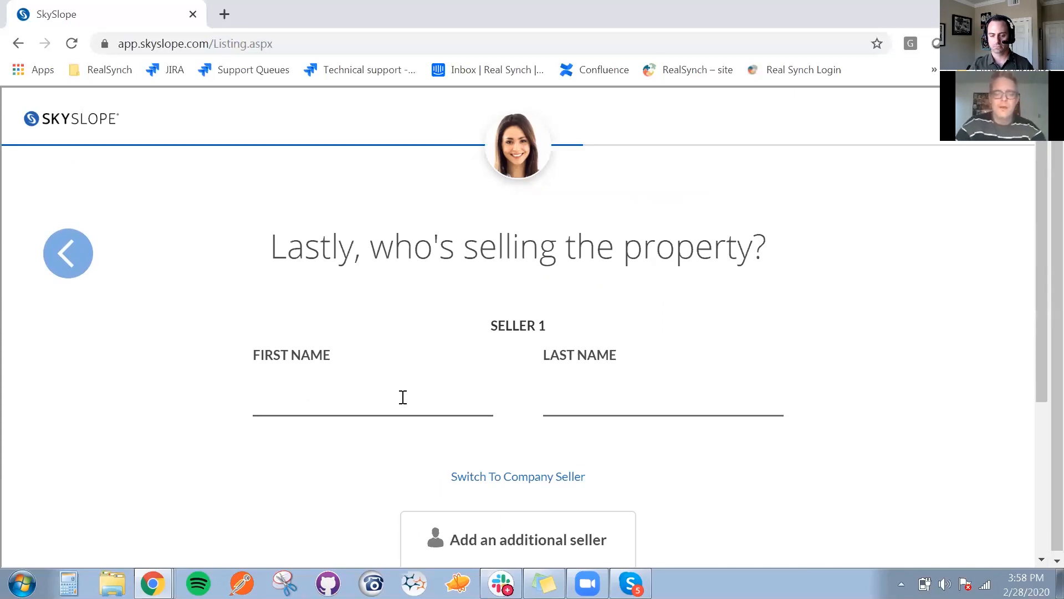
text(Larry)
key(Tab)
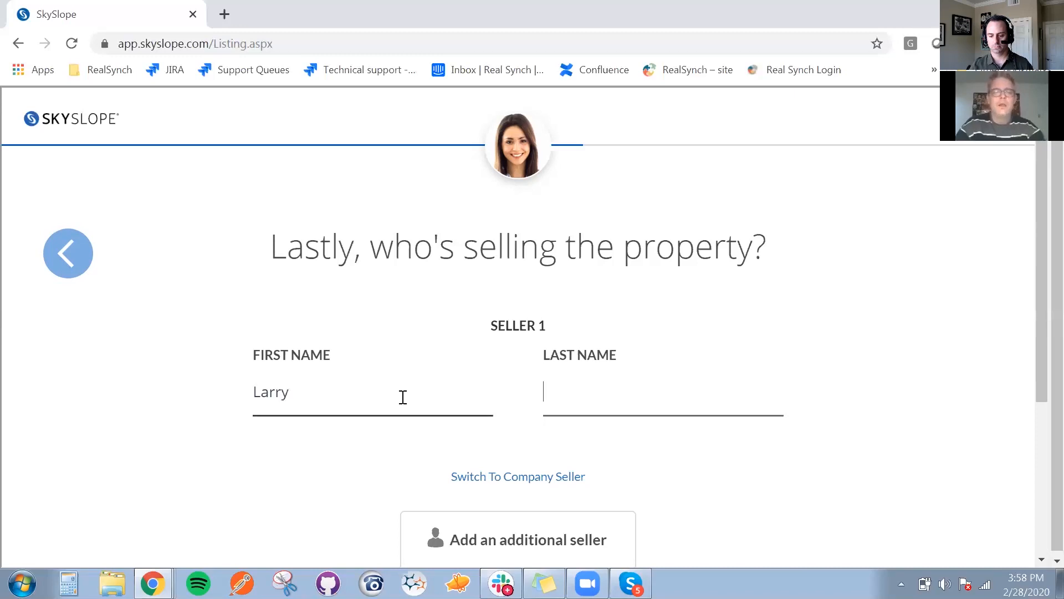
text(ListingGi)
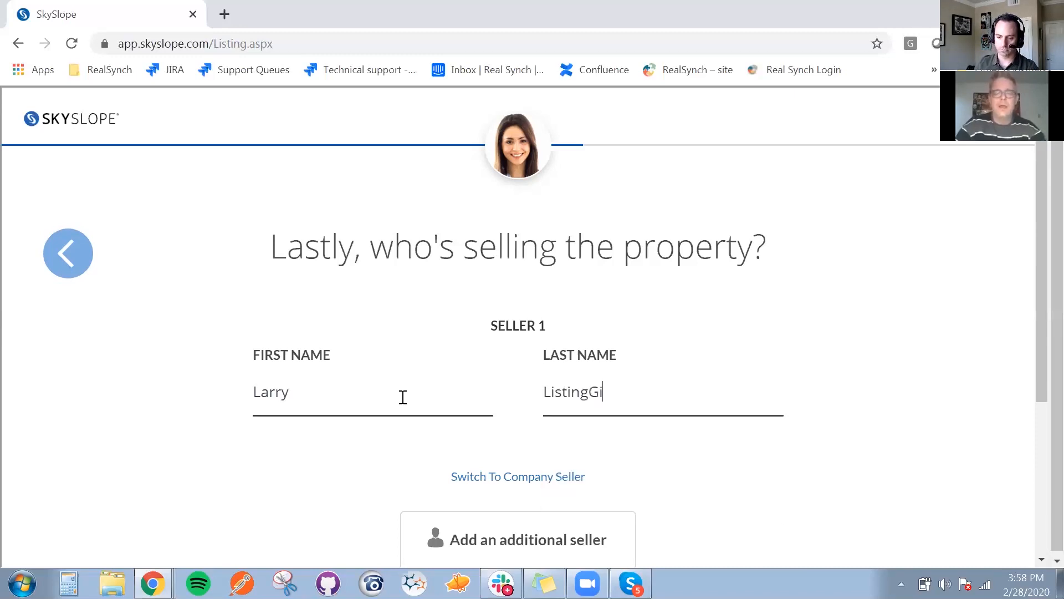
key(BackSpace)
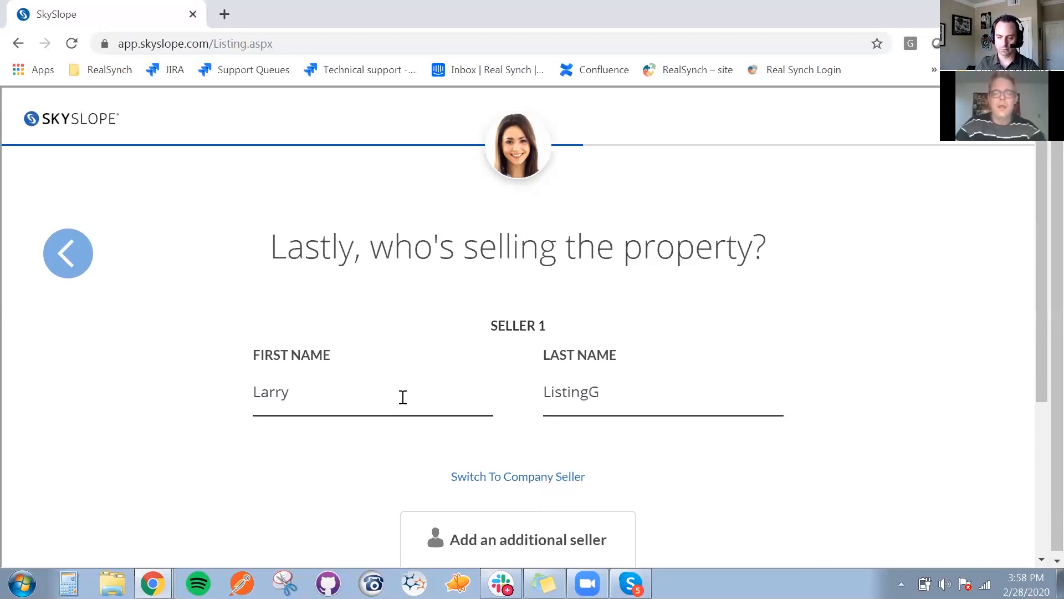
text(uy)
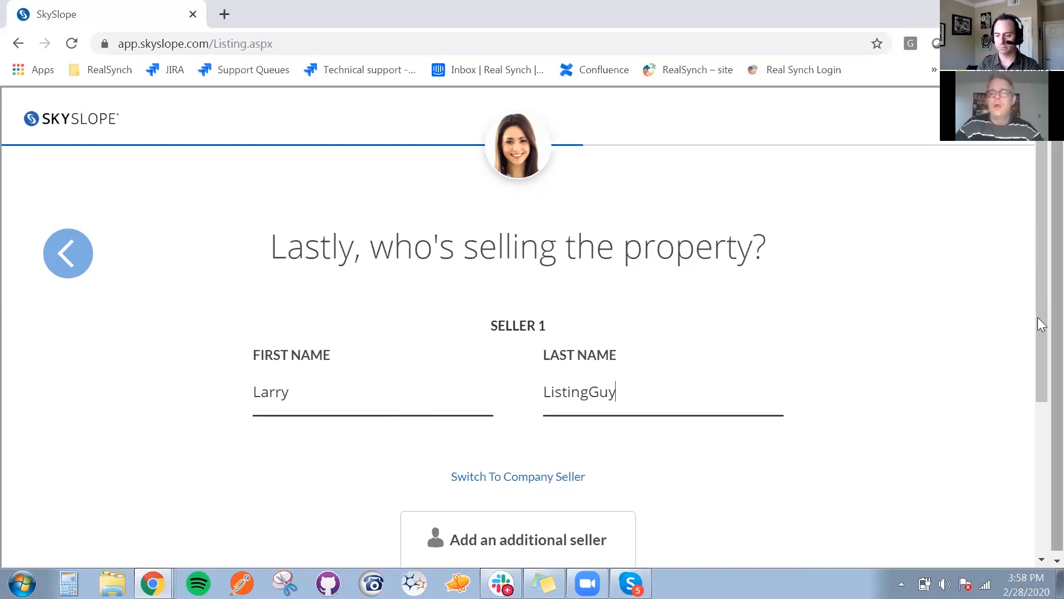
scroll(1027, 422, down, 3)
click(552, 510)
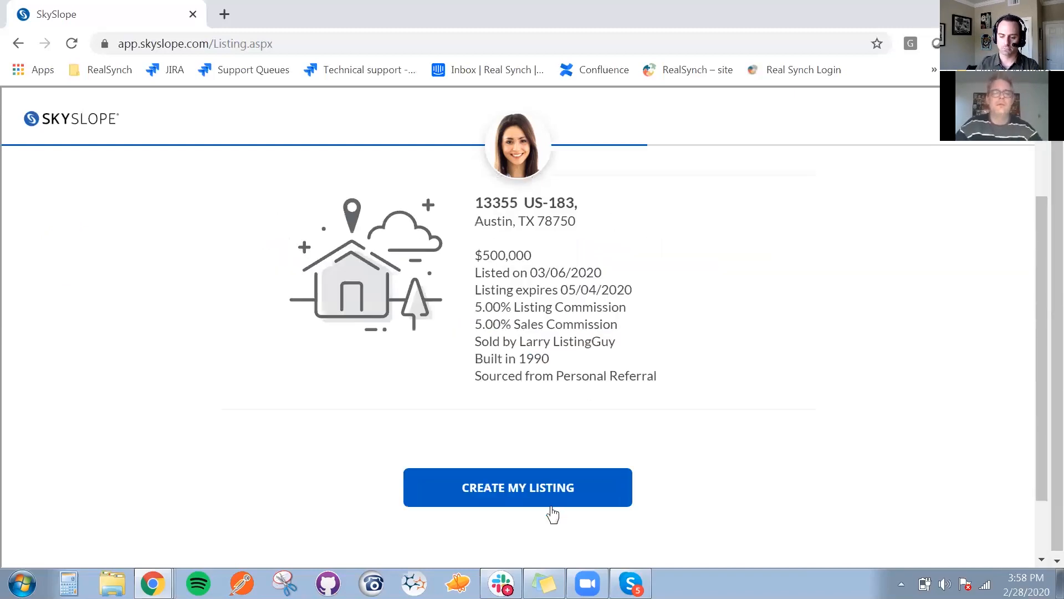
click(500, 487)
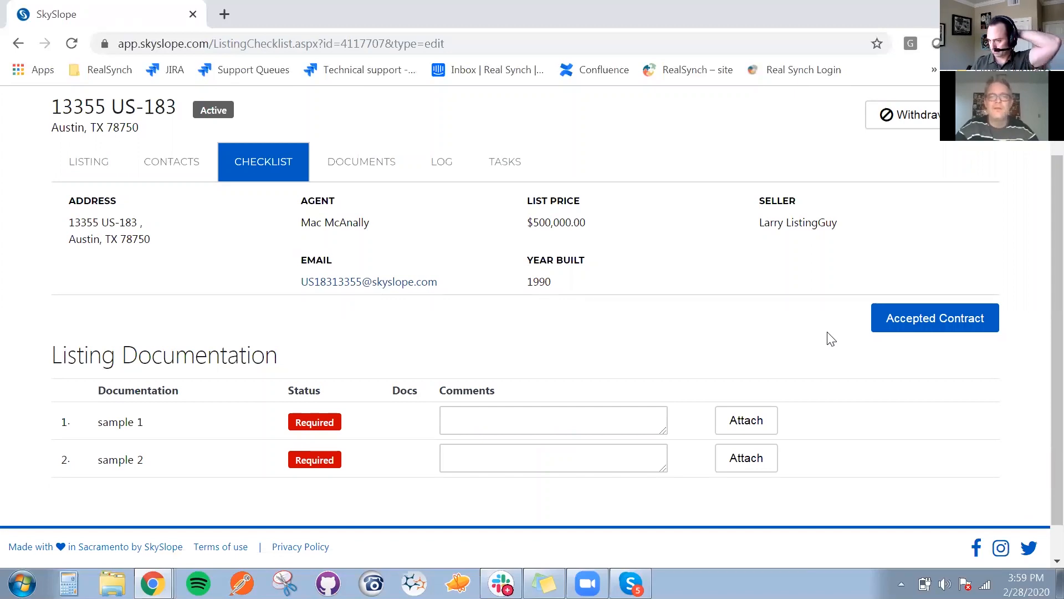
In the new listing's contacts, add the seller's e-mail address to the Seller / Landlord contact and save it
click(180, 161)
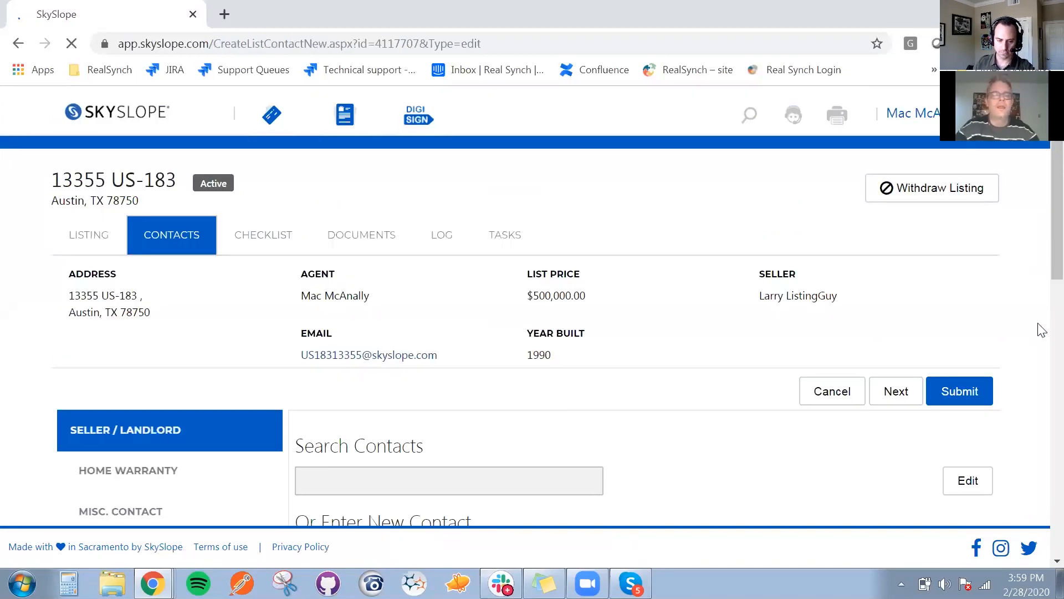
scroll(1042, 331, down, 4)
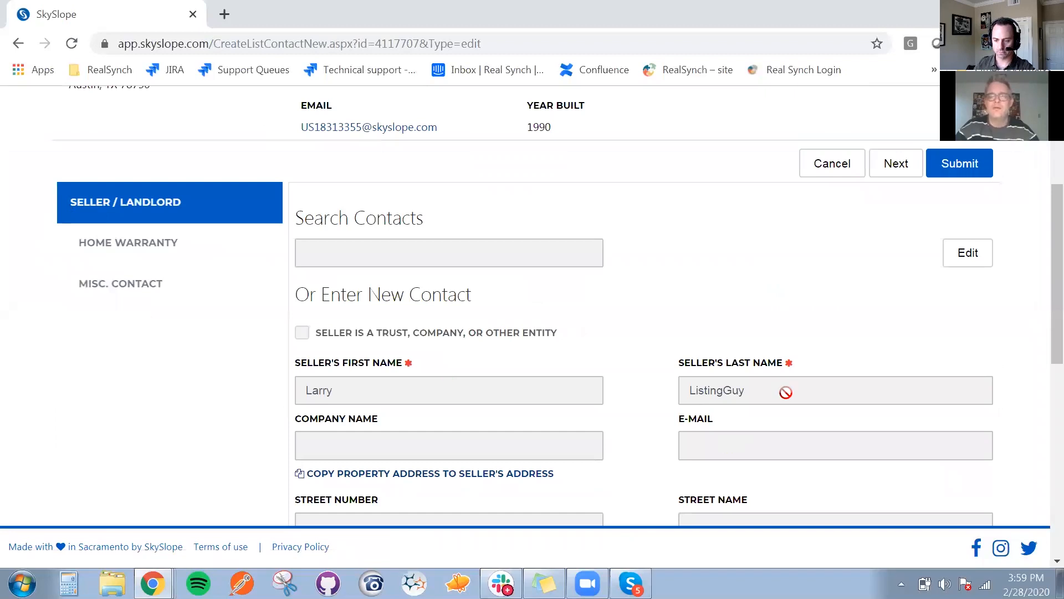
click(967, 259)
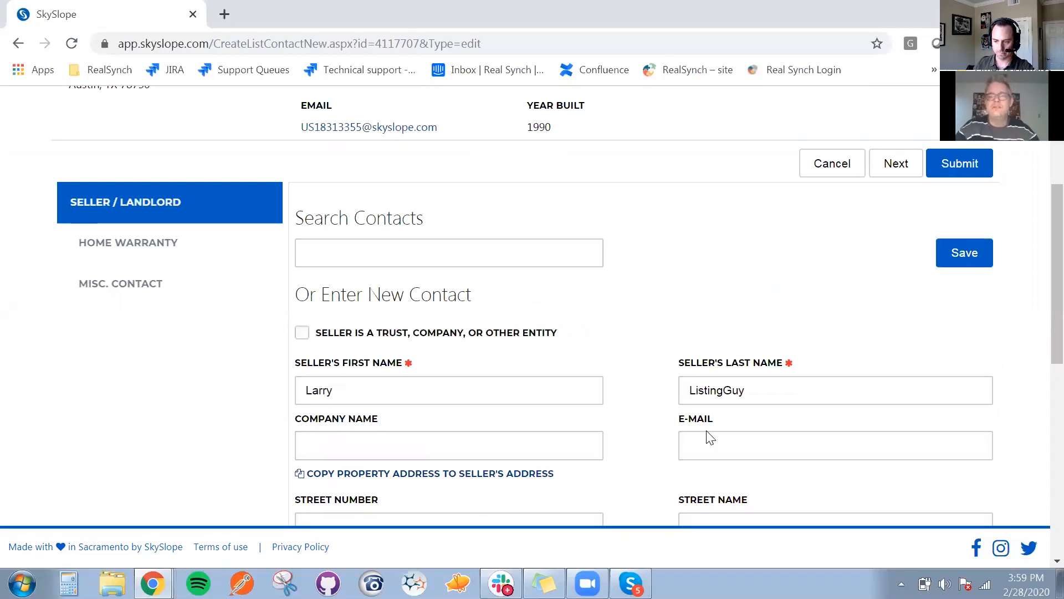
click(701, 440)
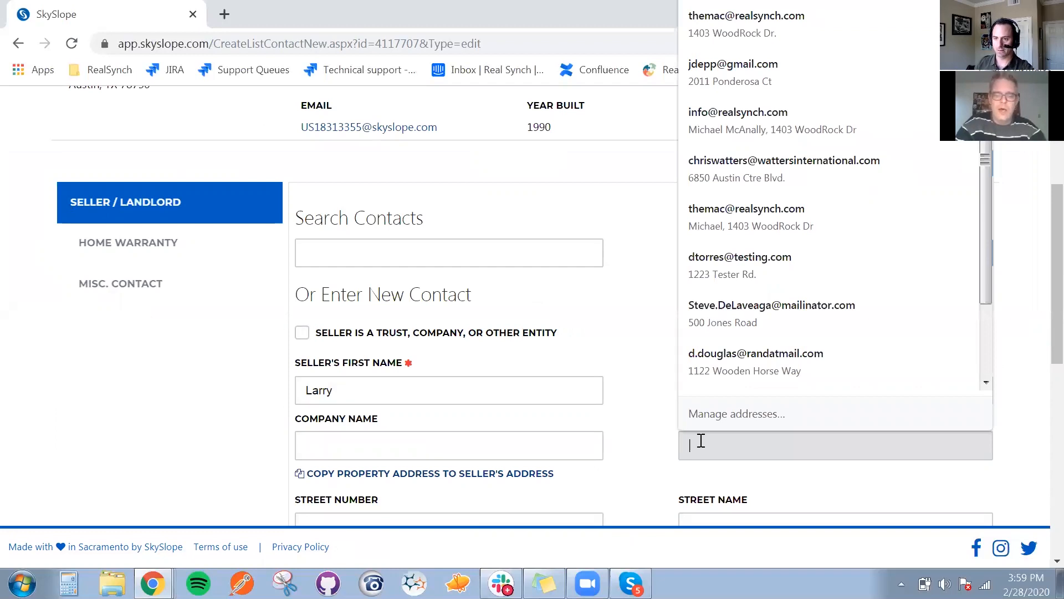
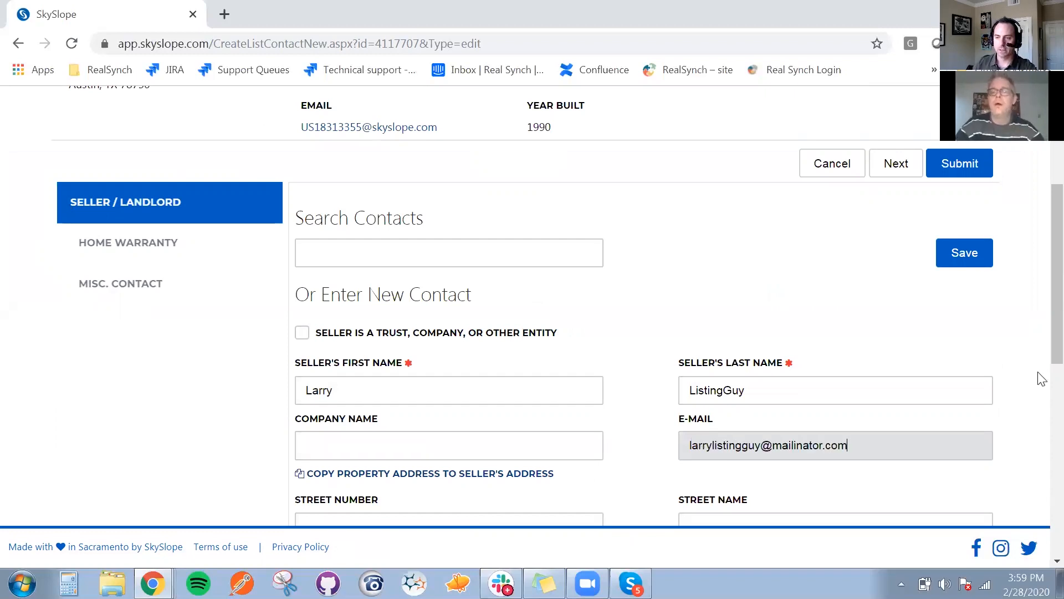
scroll(1042, 341, down, 1)
click(980, 263)
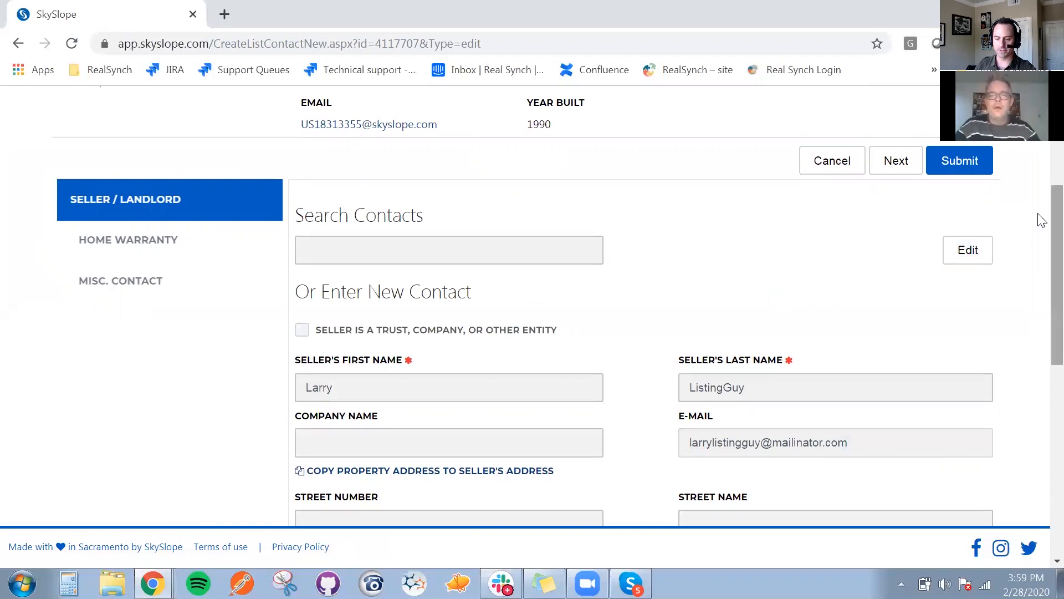
scroll(1040, 221, up, 3)
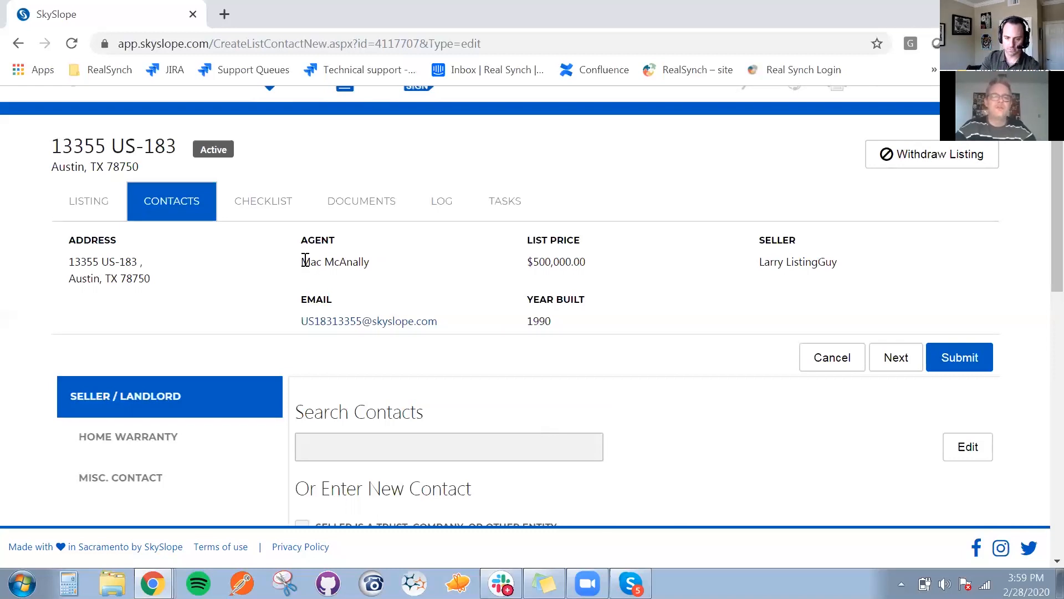
Check the listing's agent name and the e-mail address of the logged-in SkySlope account
drag(302, 261, 528, 270)
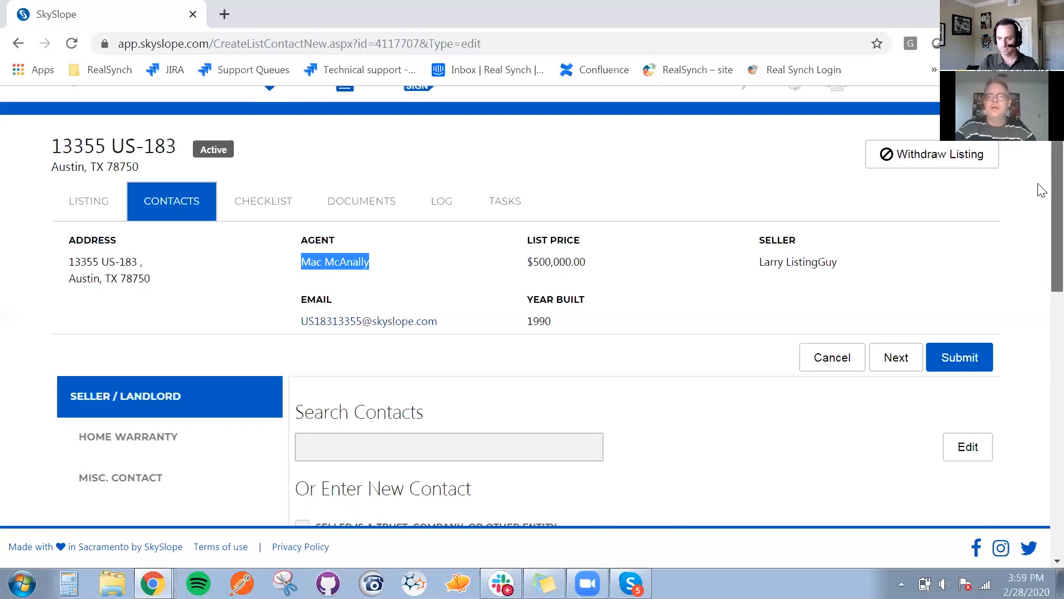
scroll(1042, 177, up, 1)
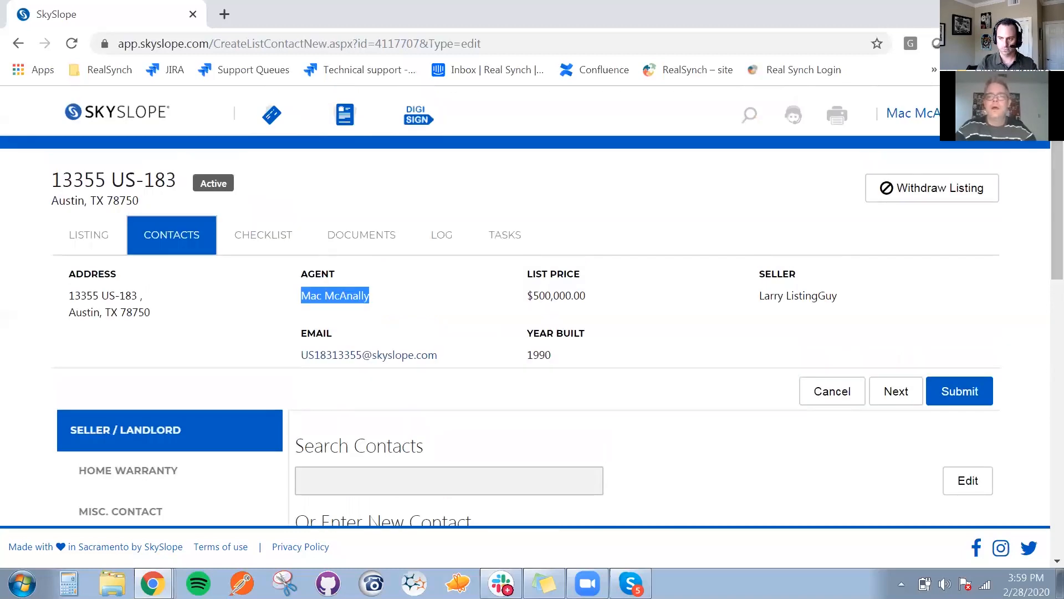
click(909, 113)
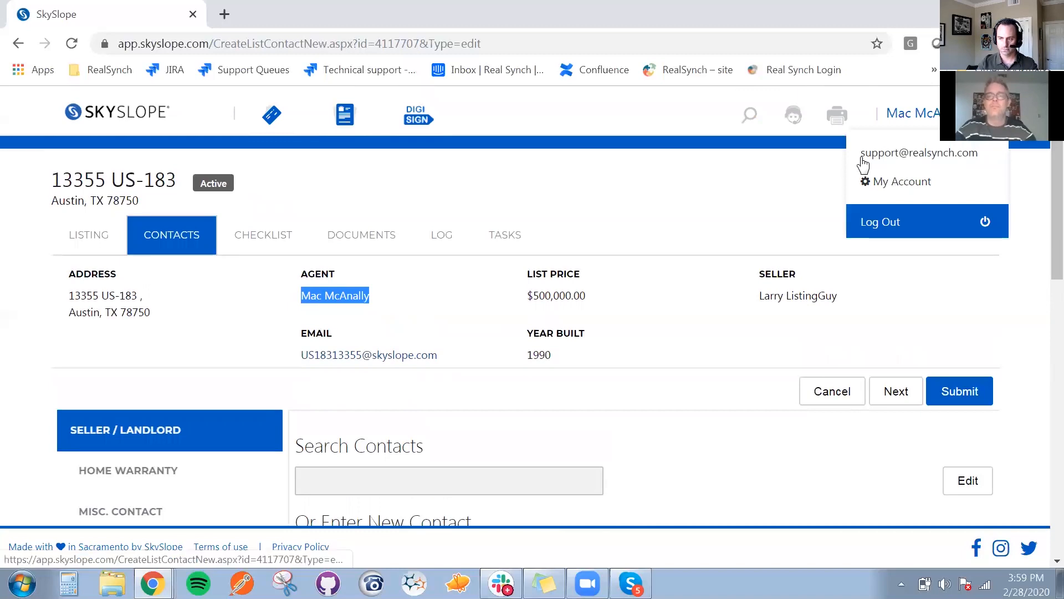
click(671, 191)
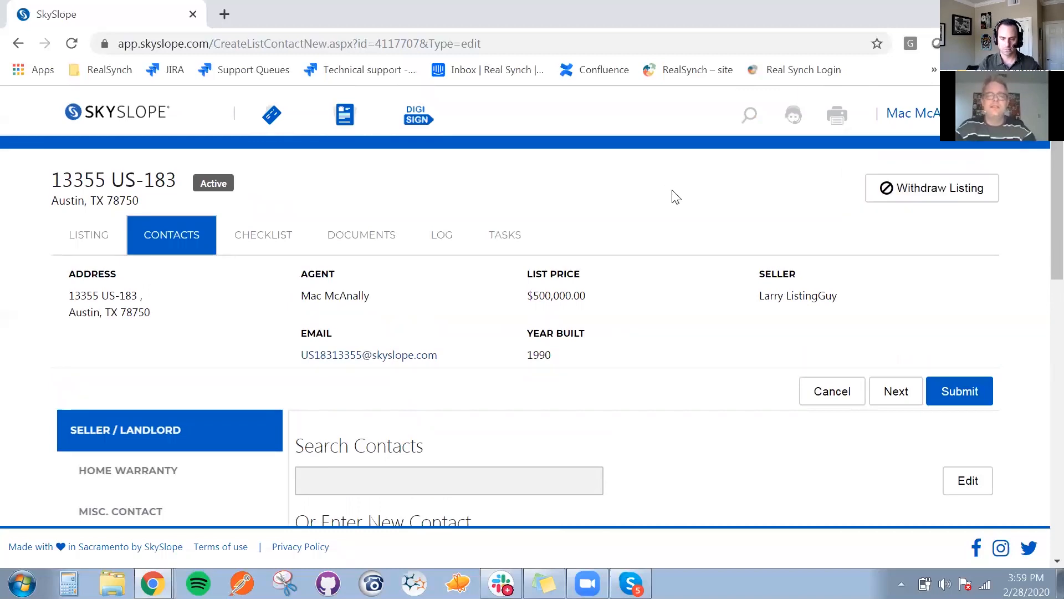
Switch to Sisu and open the user profile to check its e-mail address
key(alt+Tab)
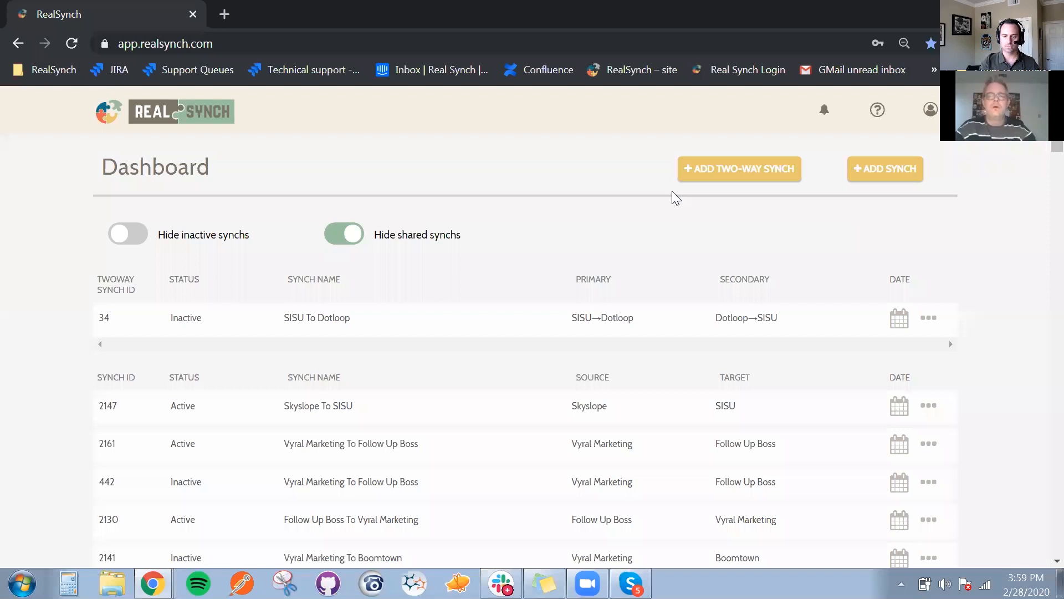
key(alt+Tab)
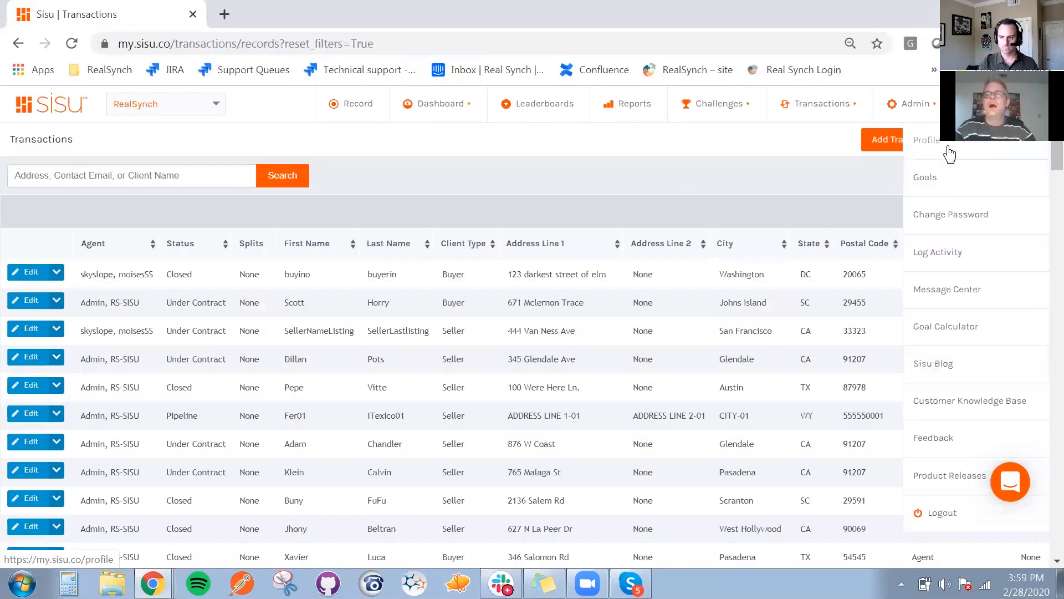
click(951, 154)
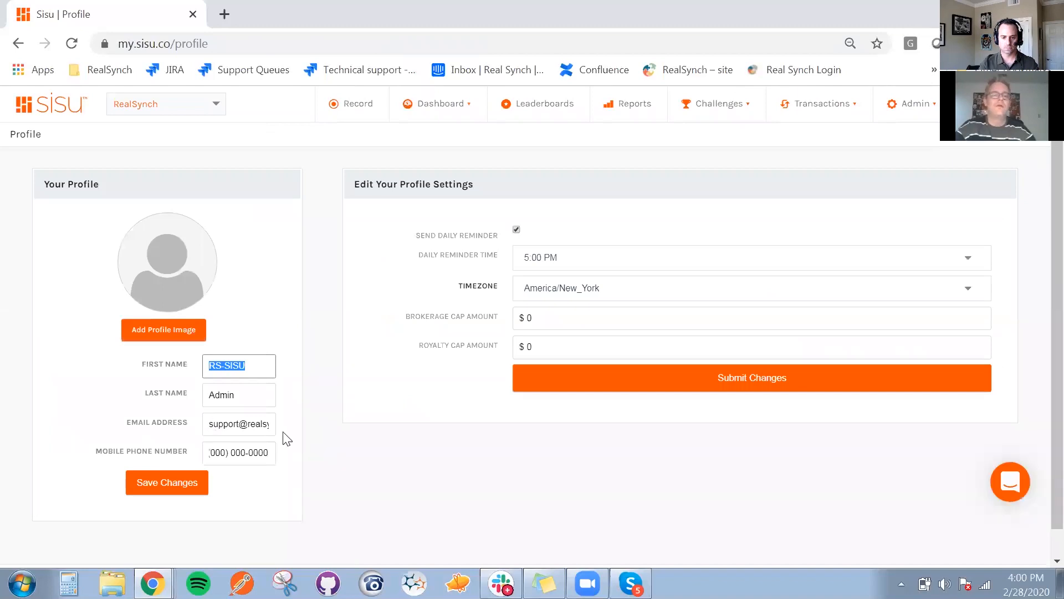
key(Tab)
key(Tab)
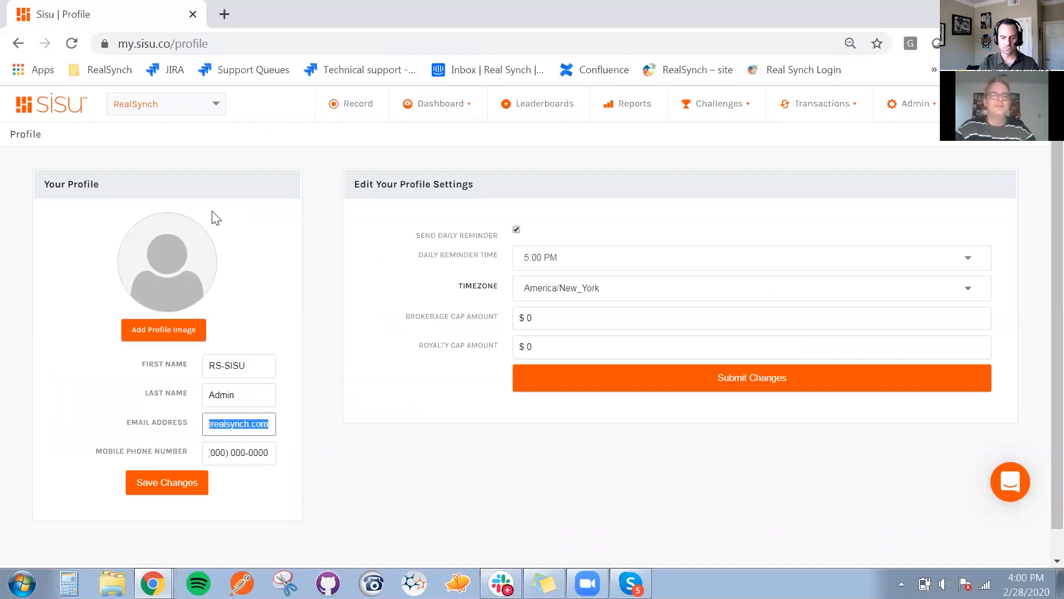
click(109, 151)
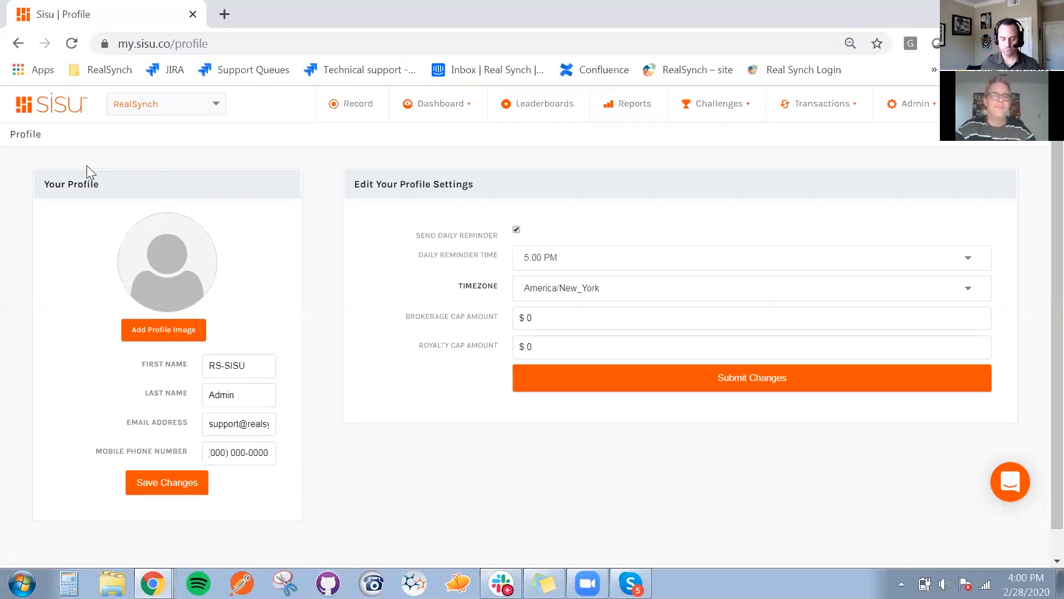
Open the full list of transactions and search it for "listing"
click(798, 106)
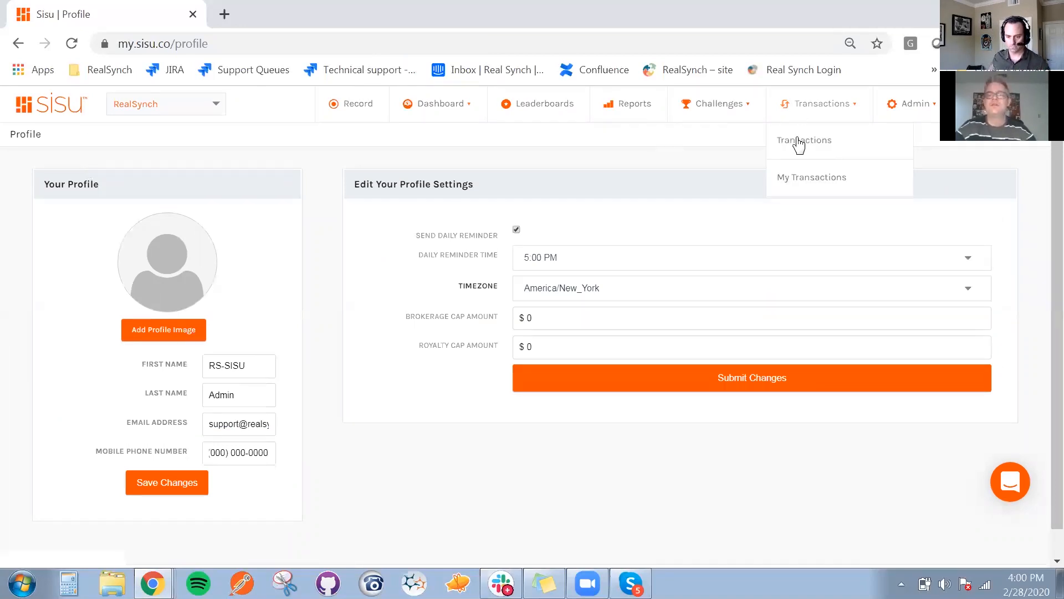
click(799, 143)
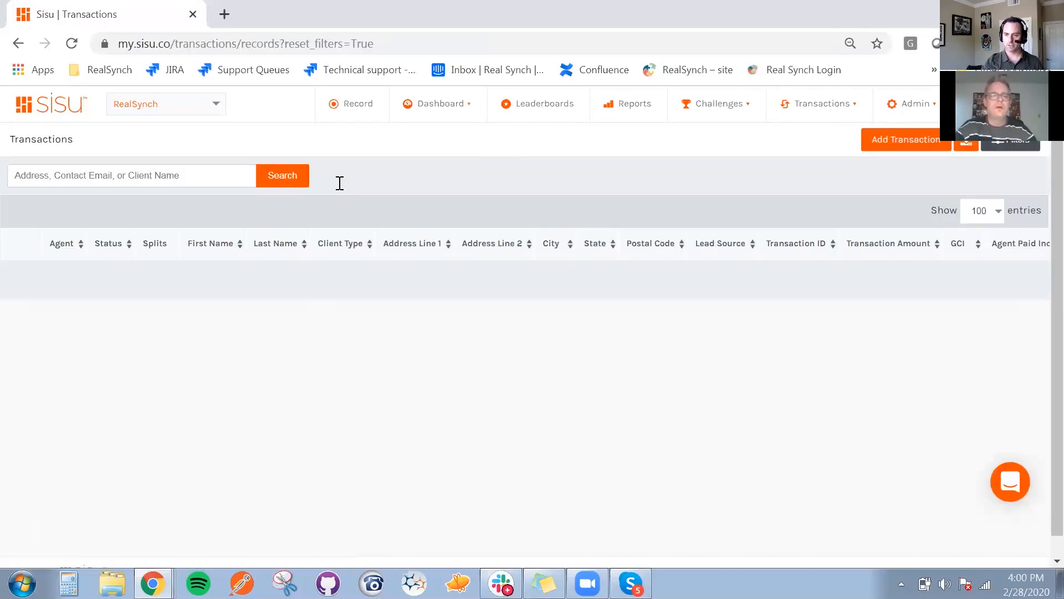
click(199, 175)
text(list)
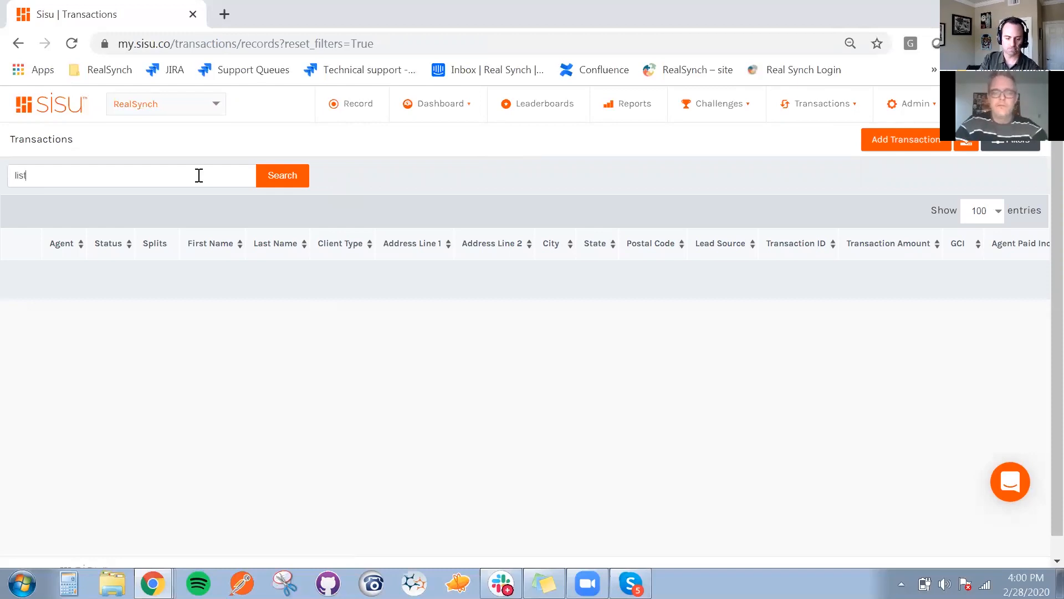
text(ingguy)
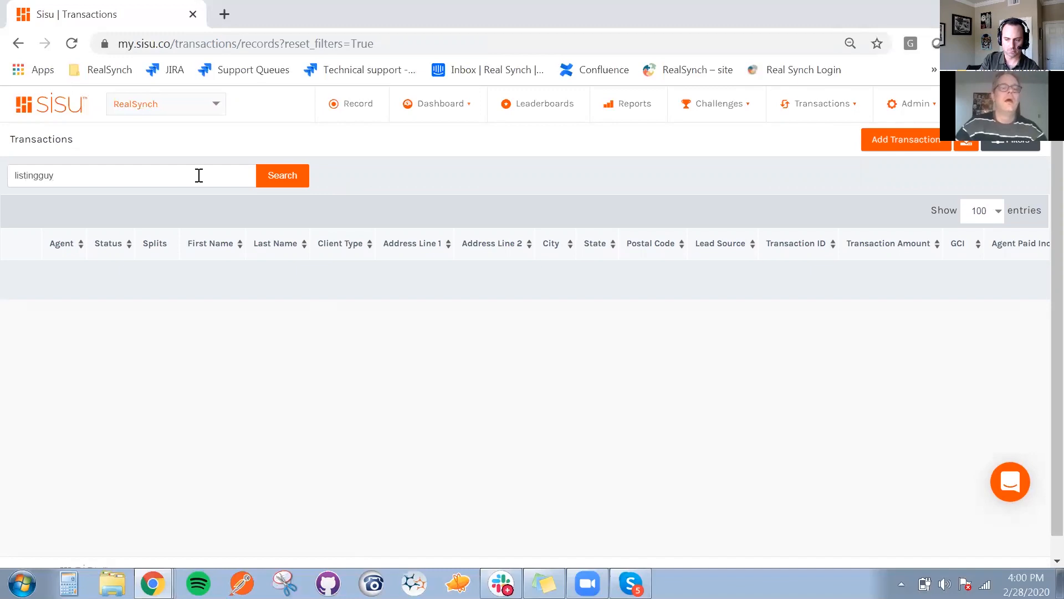
key(BackSpace)
key(BackSpace)
key(BackSpace)
click(281, 178)
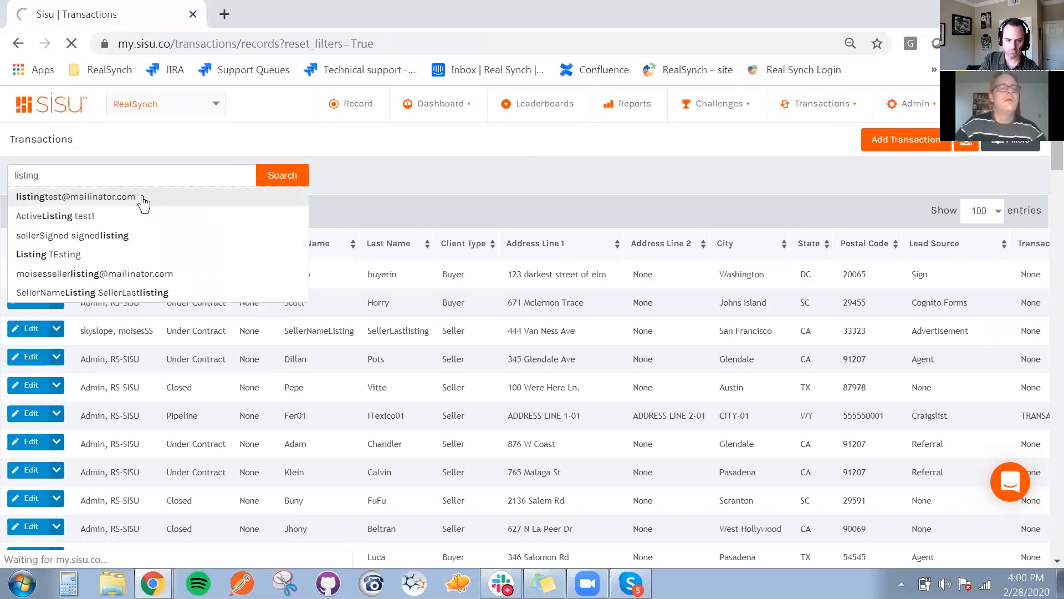
Replace the suggested e-mail address in the transaction search with "listing", run the search and look through the matches
click(94, 210)
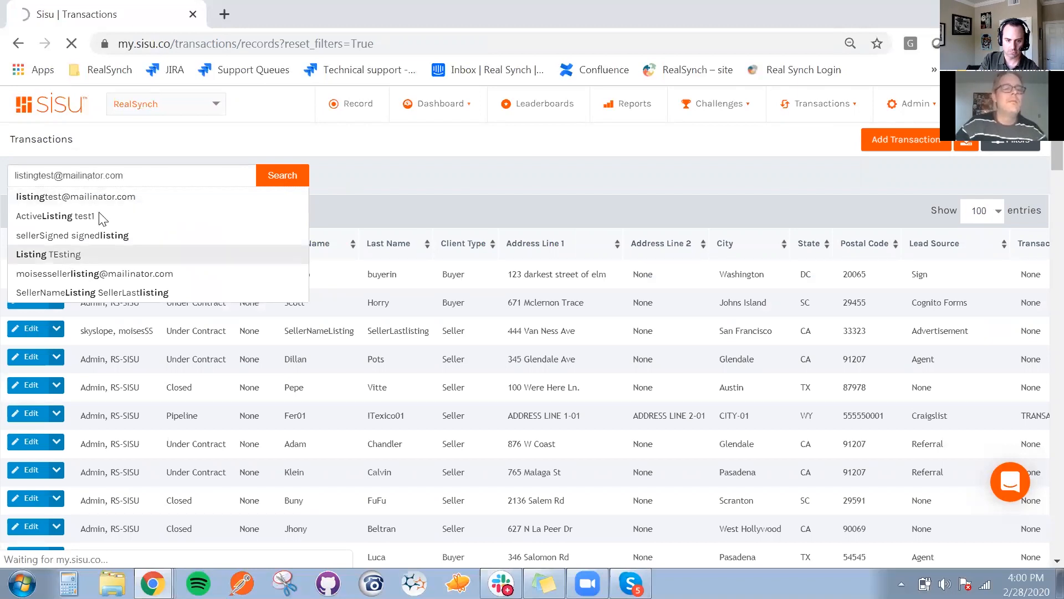
drag(139, 176, 21, 168)
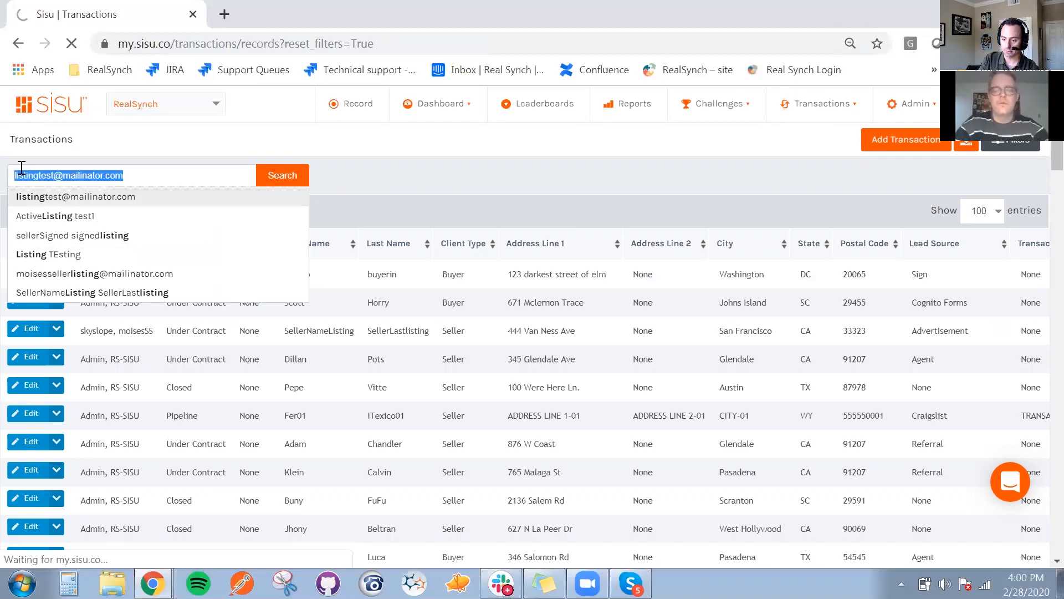
text(listing)
click(285, 176)
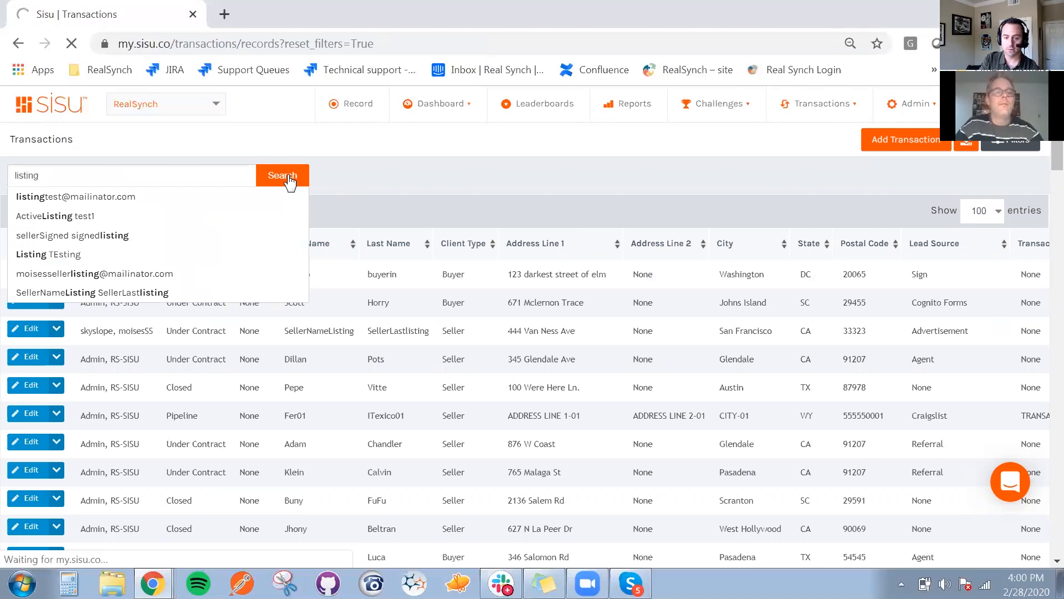
click(288, 177)
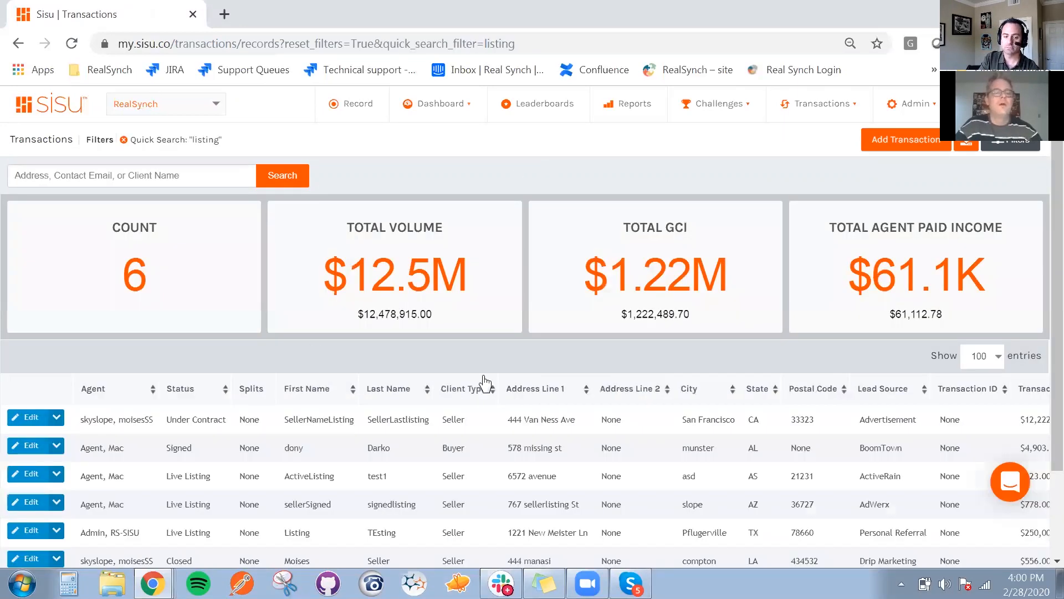
scroll(1037, 240, down, 2)
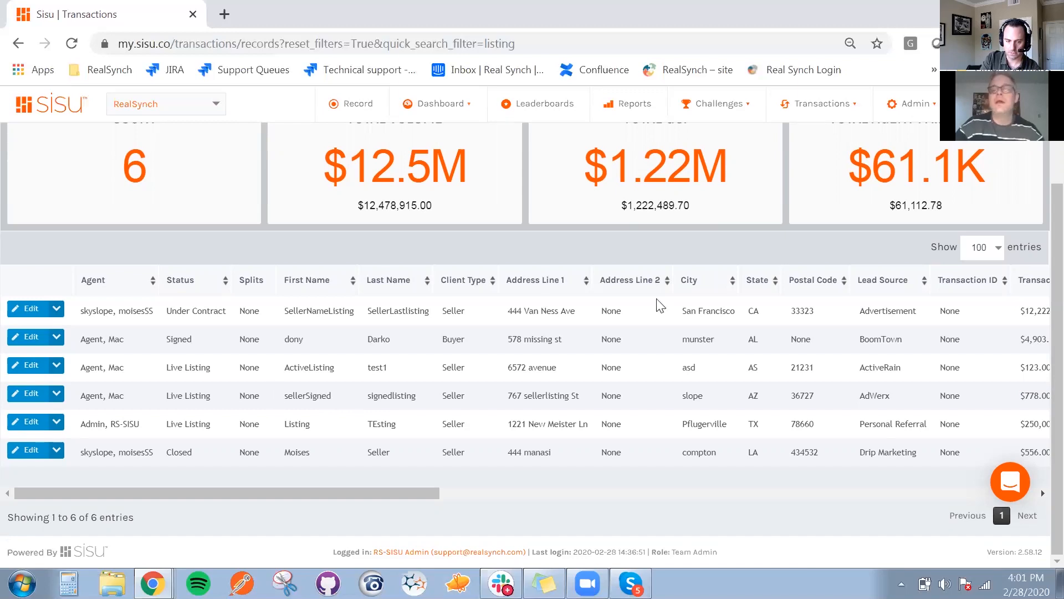
scroll(1041, 234, up, 1)
scroll(1041, 234, up, 2)
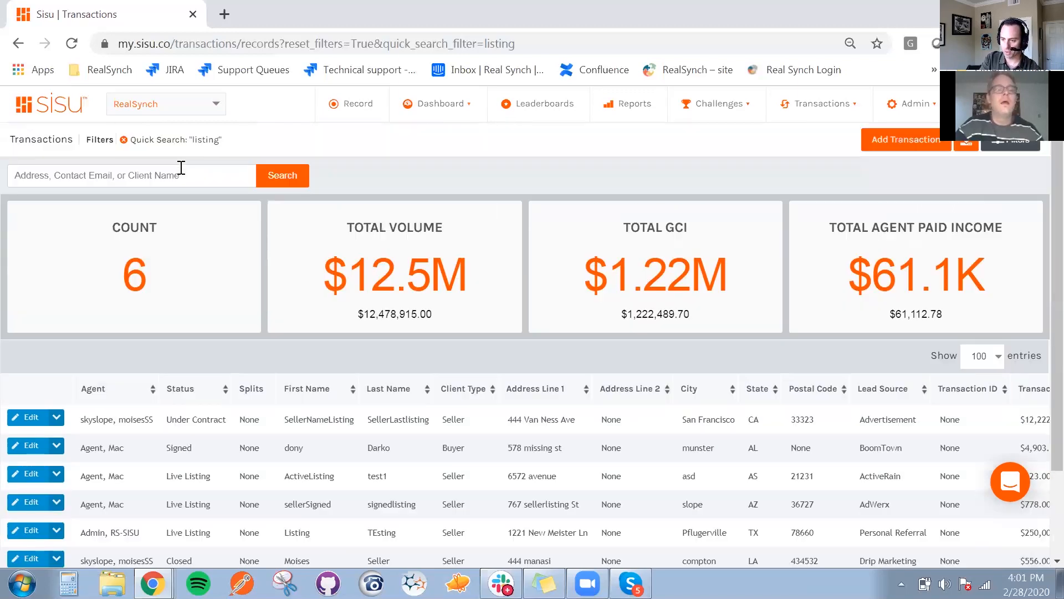
Search the transactions for the seller's first name, correcting its capitalization
click(175, 175)
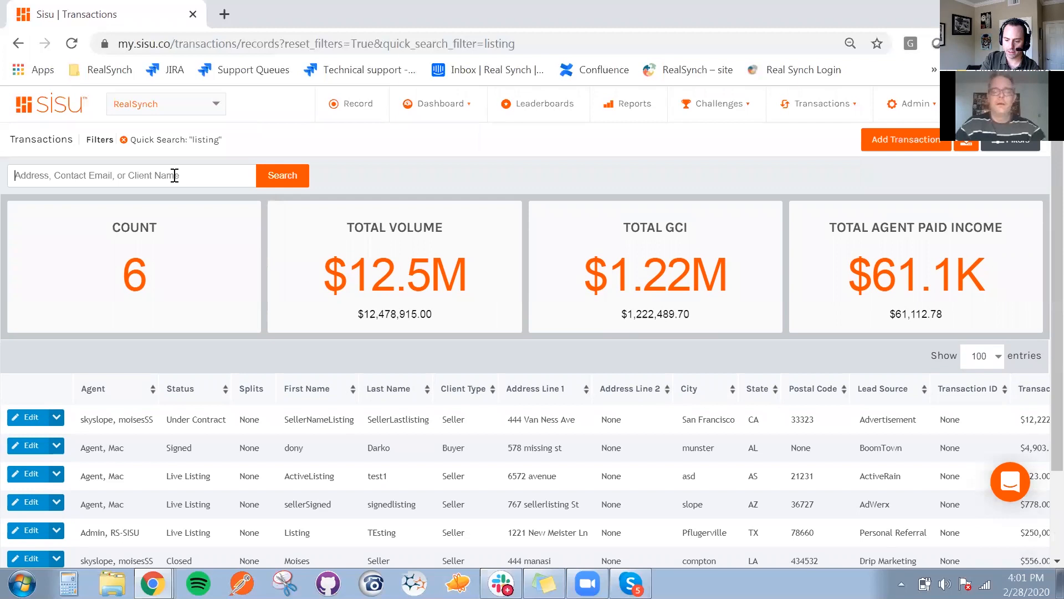
text(LArry)
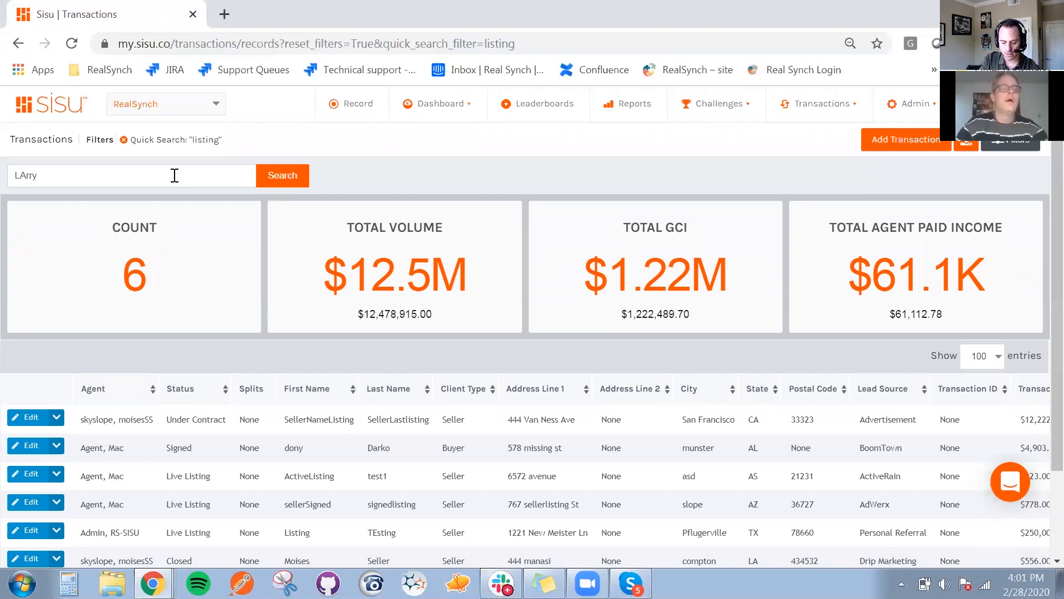
key(Left)
key(Left)
key(Left)
key(BackSpace)
text(a)
key(Return)
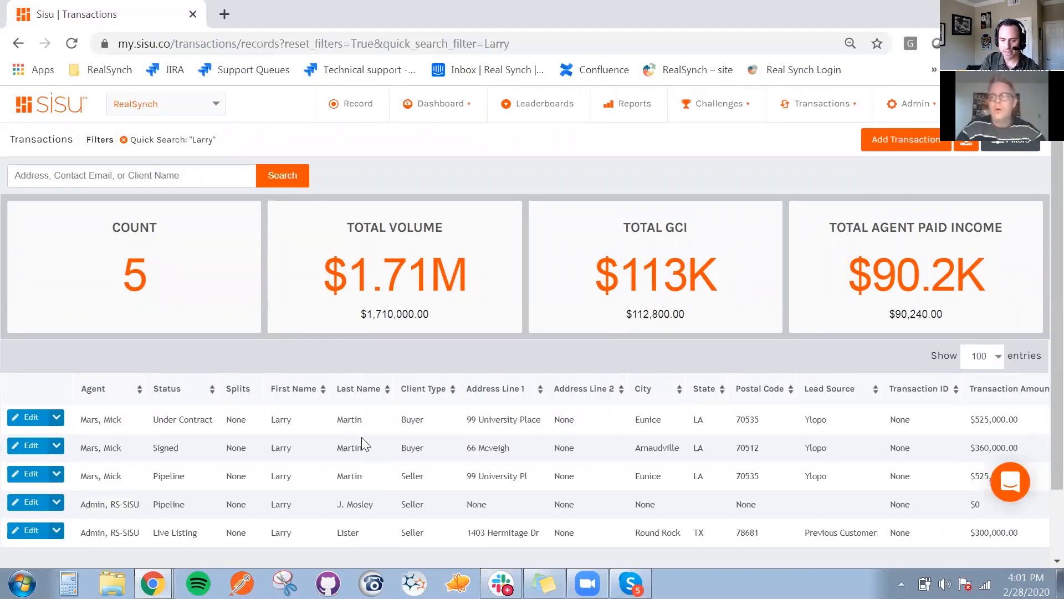
Look through the first-name matches for the new listing and open the Team dashboard
scroll(361, 438, down, 2)
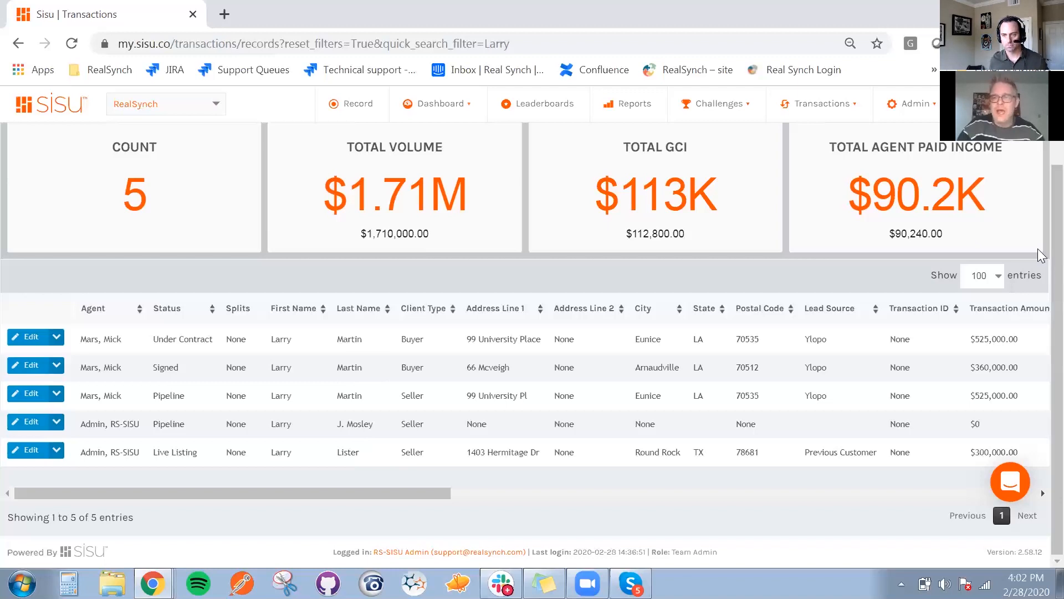
scroll(632, 253, up, 1)
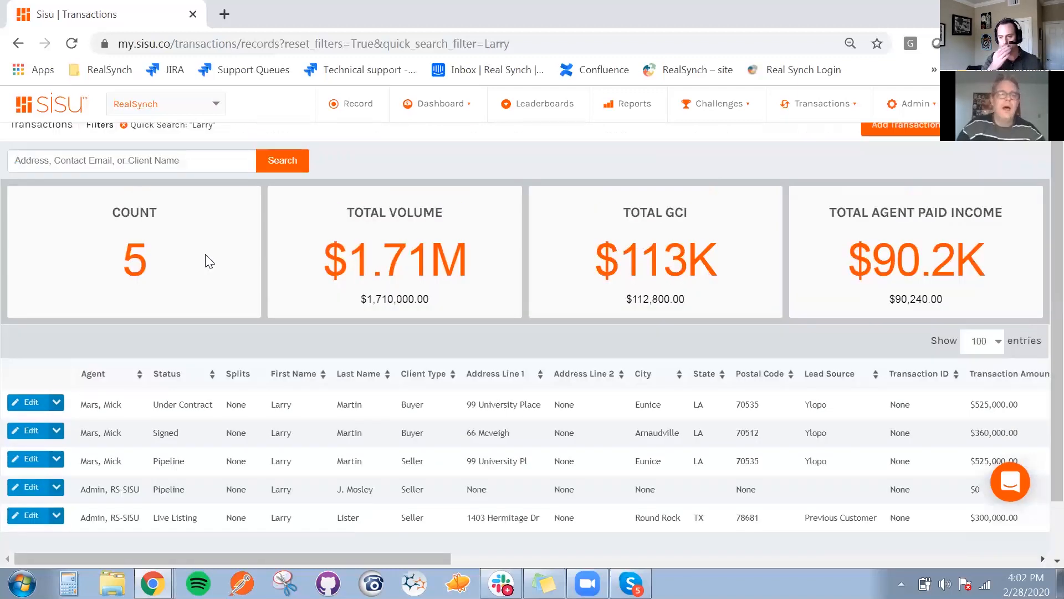
click(451, 106)
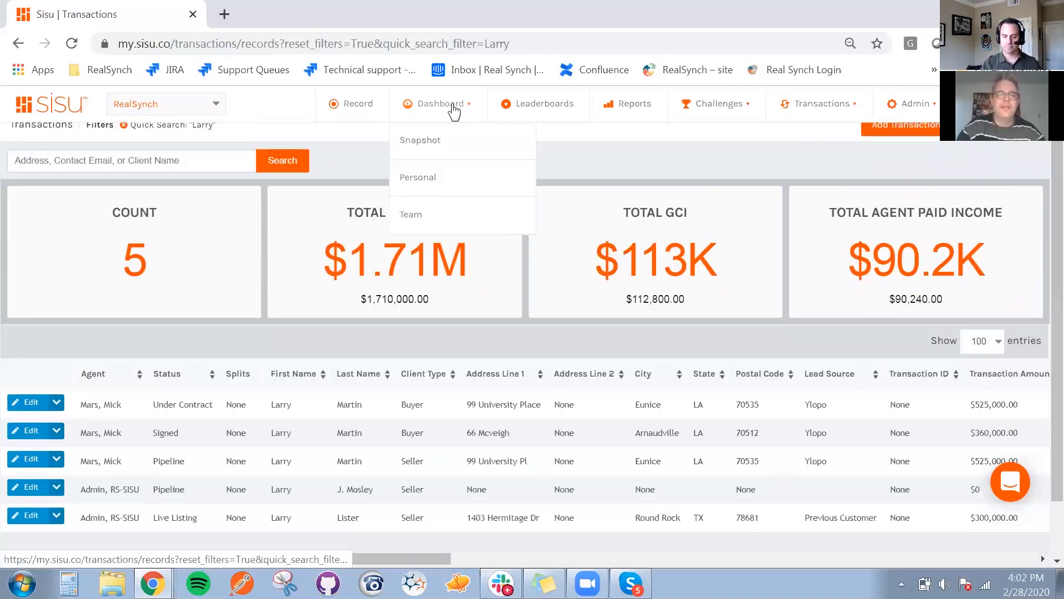
click(413, 214)
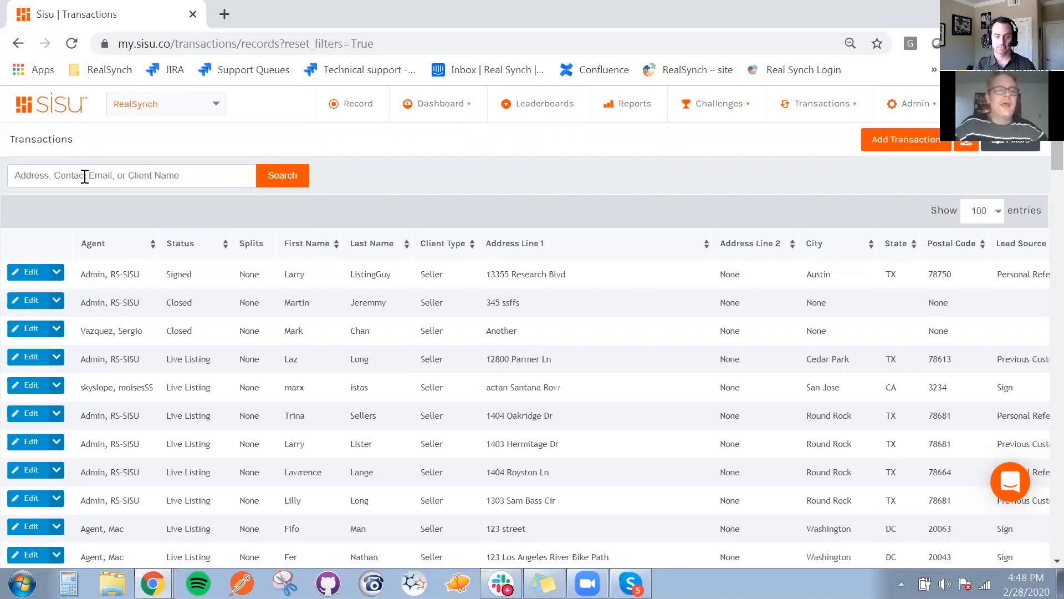
Search the transactions for the seller's full name, using the suggested client match
click(84, 176)
text(Larry L)
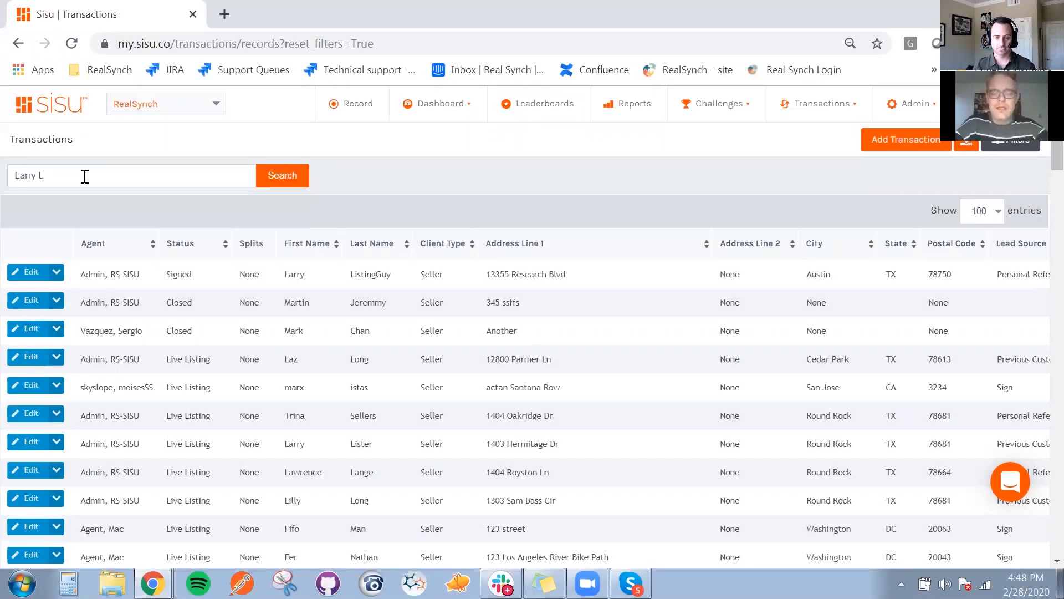
text(istingGuy)
key(Return)
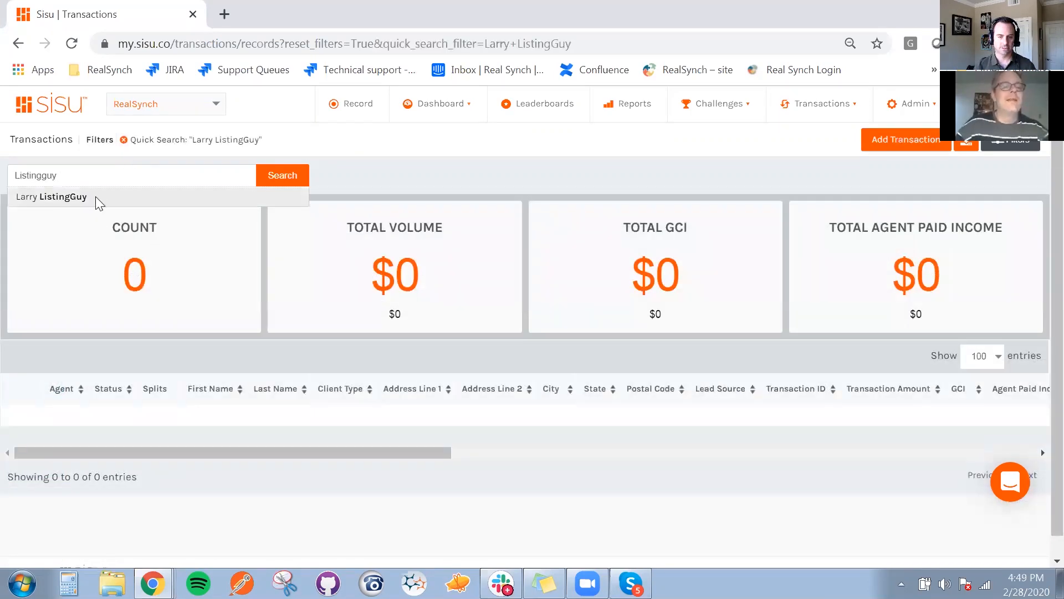
click(95, 196)
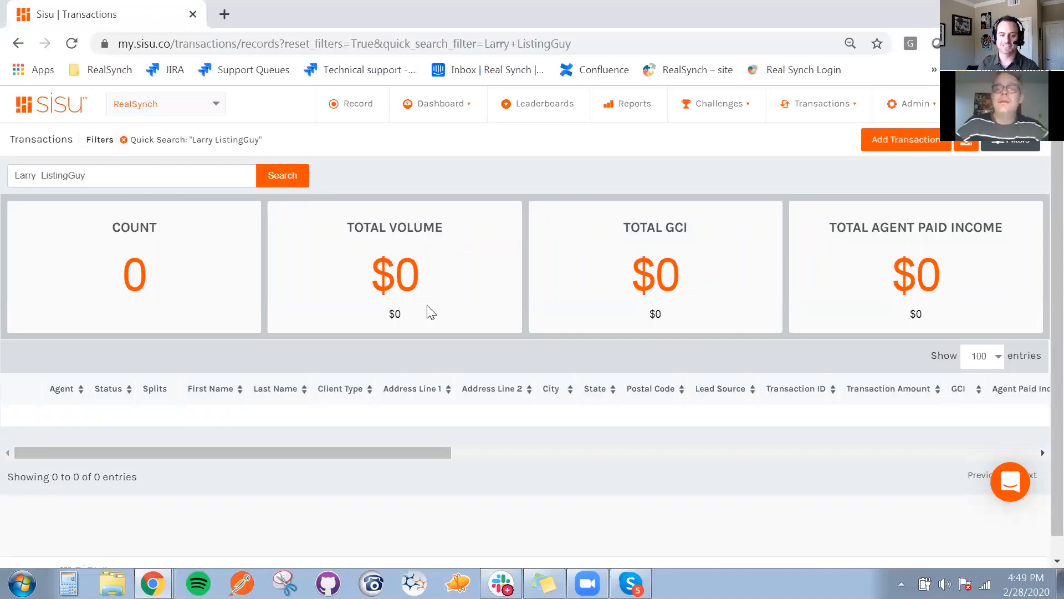
click(294, 173)
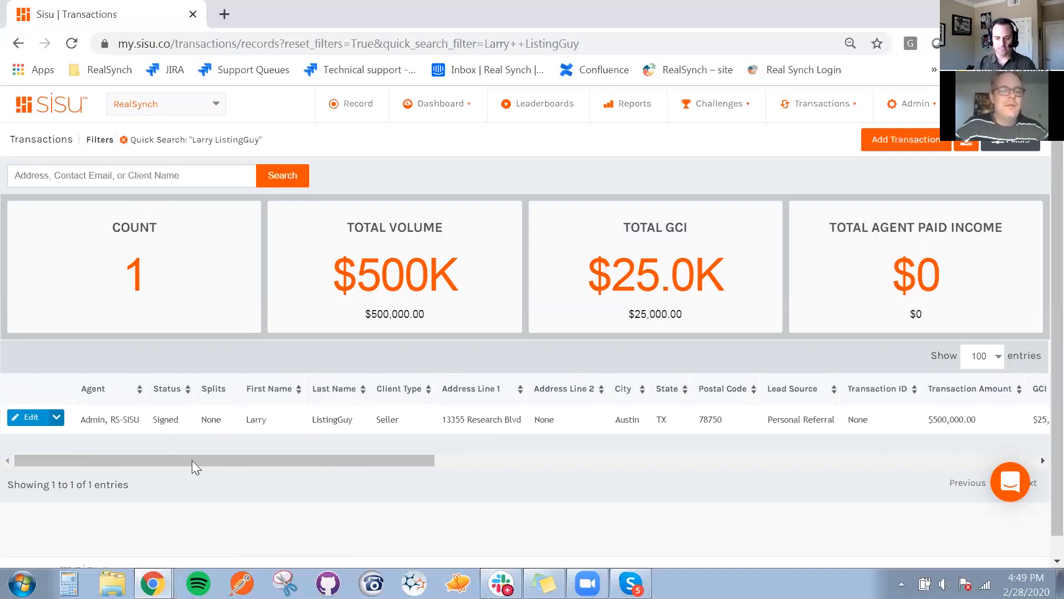
Examine the synced transaction's columns from lead source through signed date and MLS live date, and return to the first columns
scroll(306, 471, right, 5)
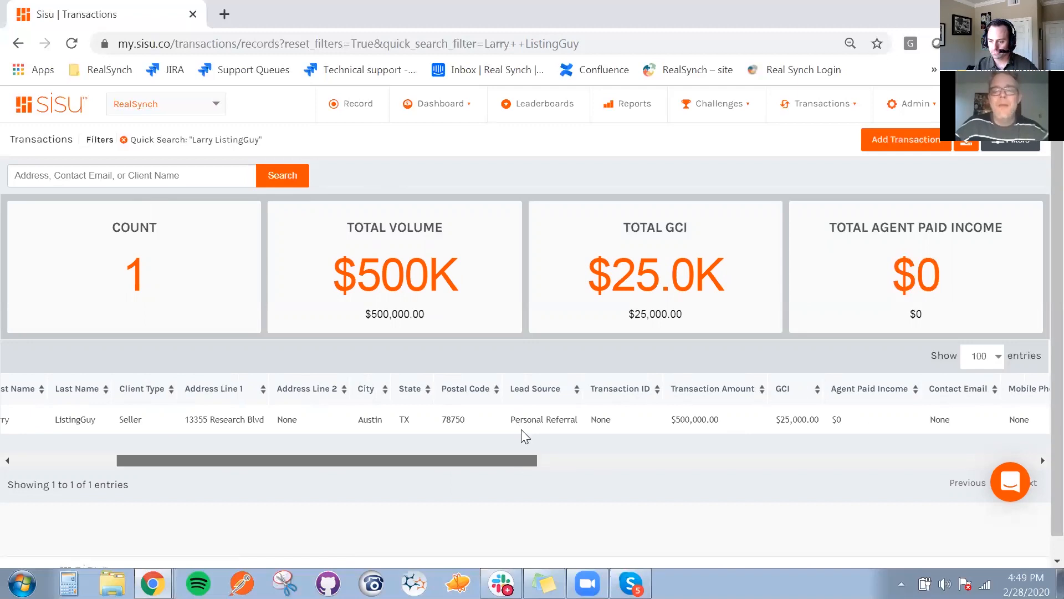
drag(521, 430, 598, 423)
drag(561, 458, 915, 449)
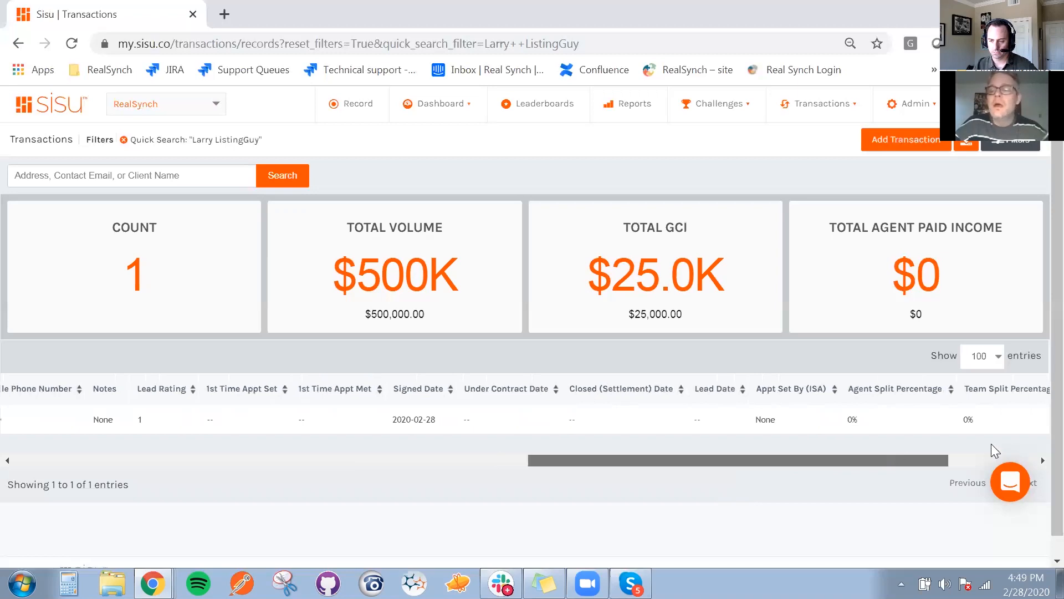
drag(991, 445, 1001, 447)
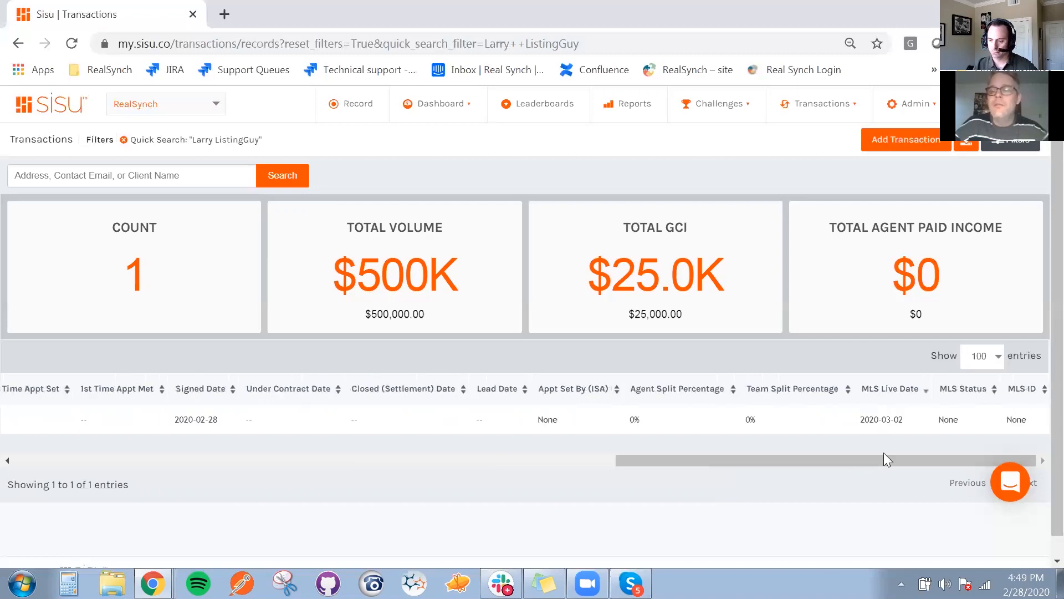
drag(888, 455, 842, 457)
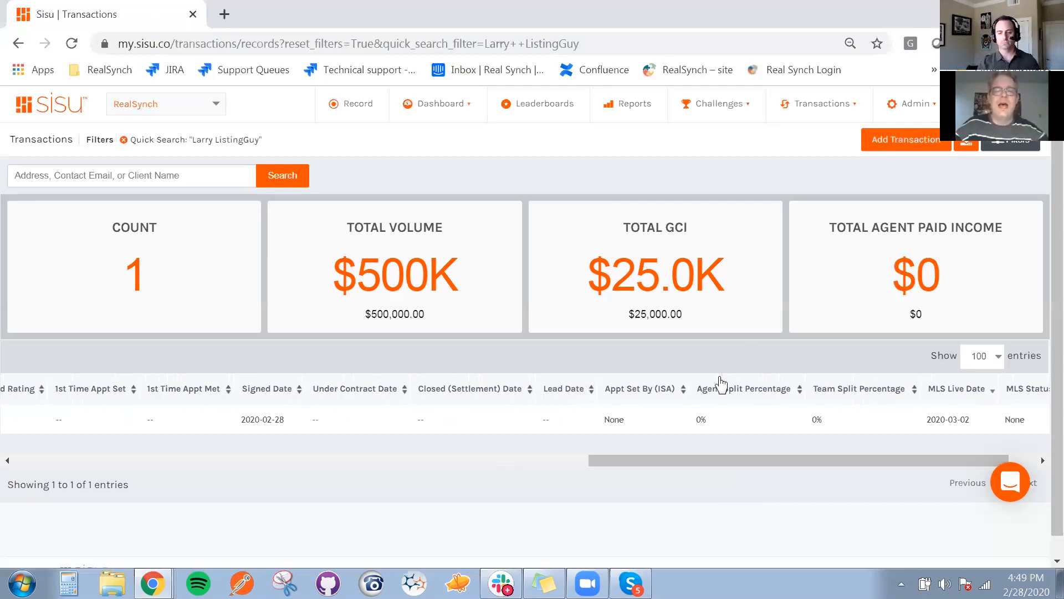
click(442, 101)
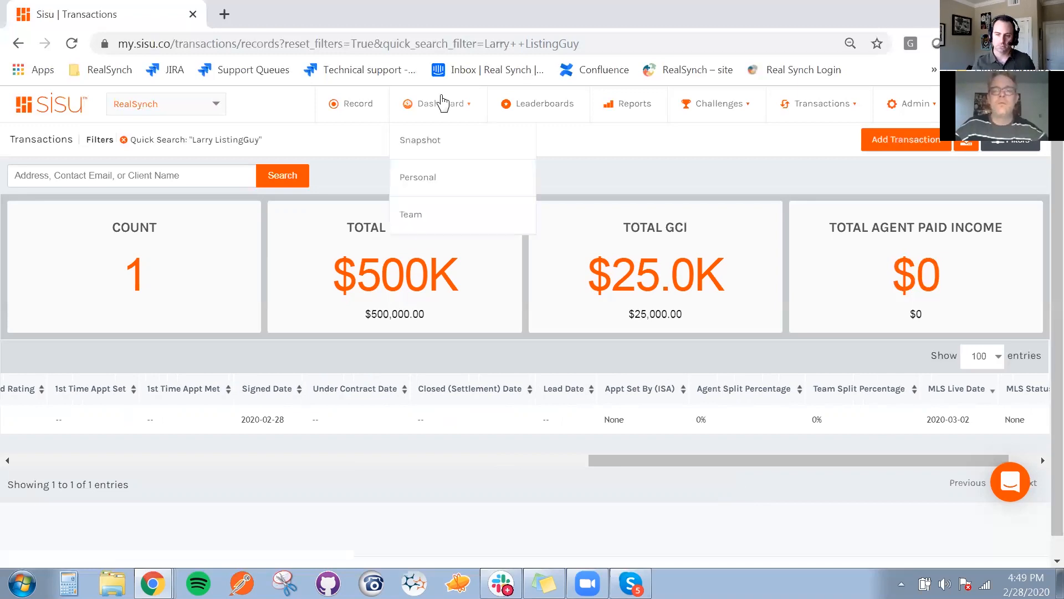
click(441, 102)
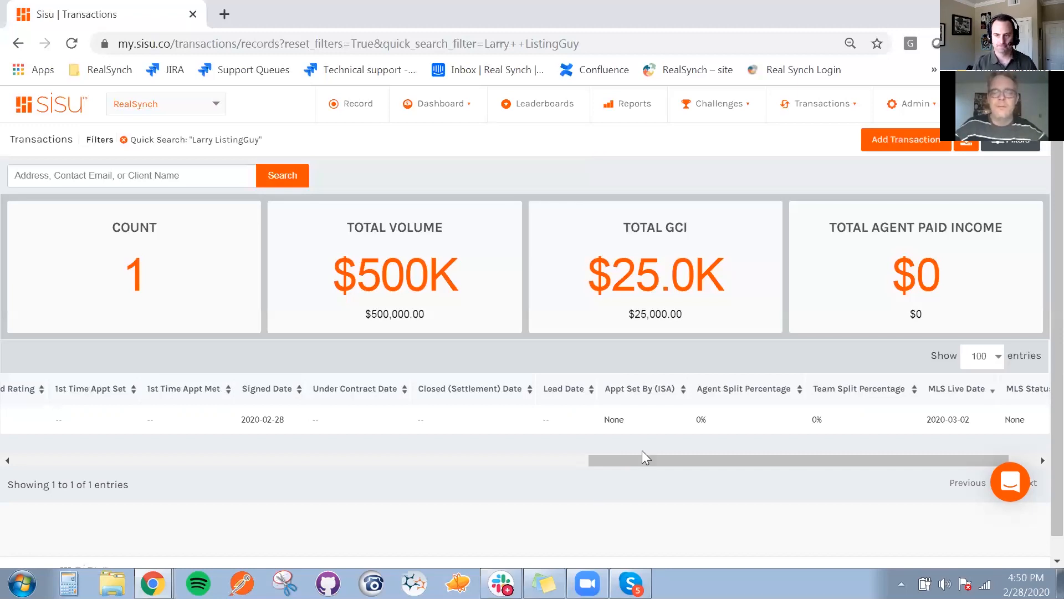
drag(658, 460, 2, 499)
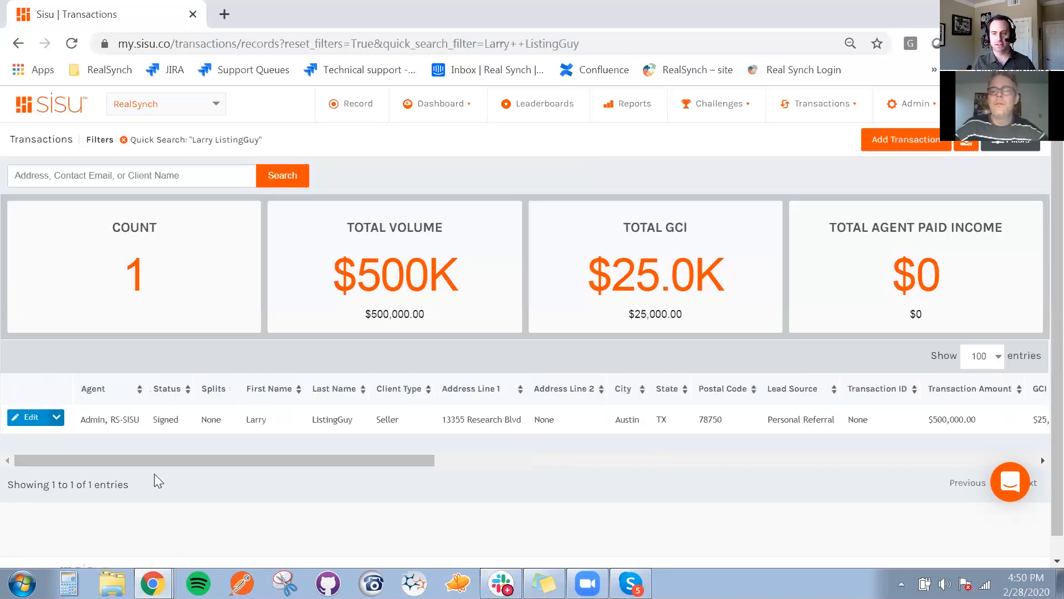